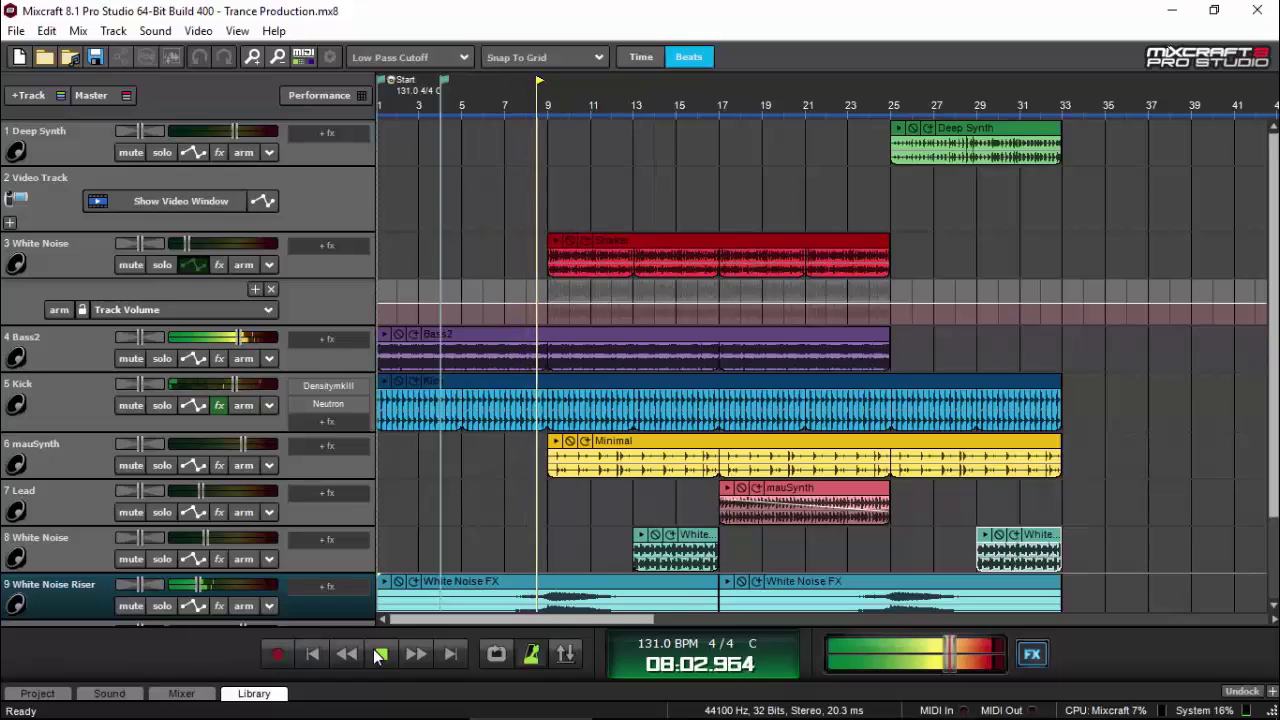
Open the Kick track's DensitymkIII compressor window, then close it again
left_click(353, 389)
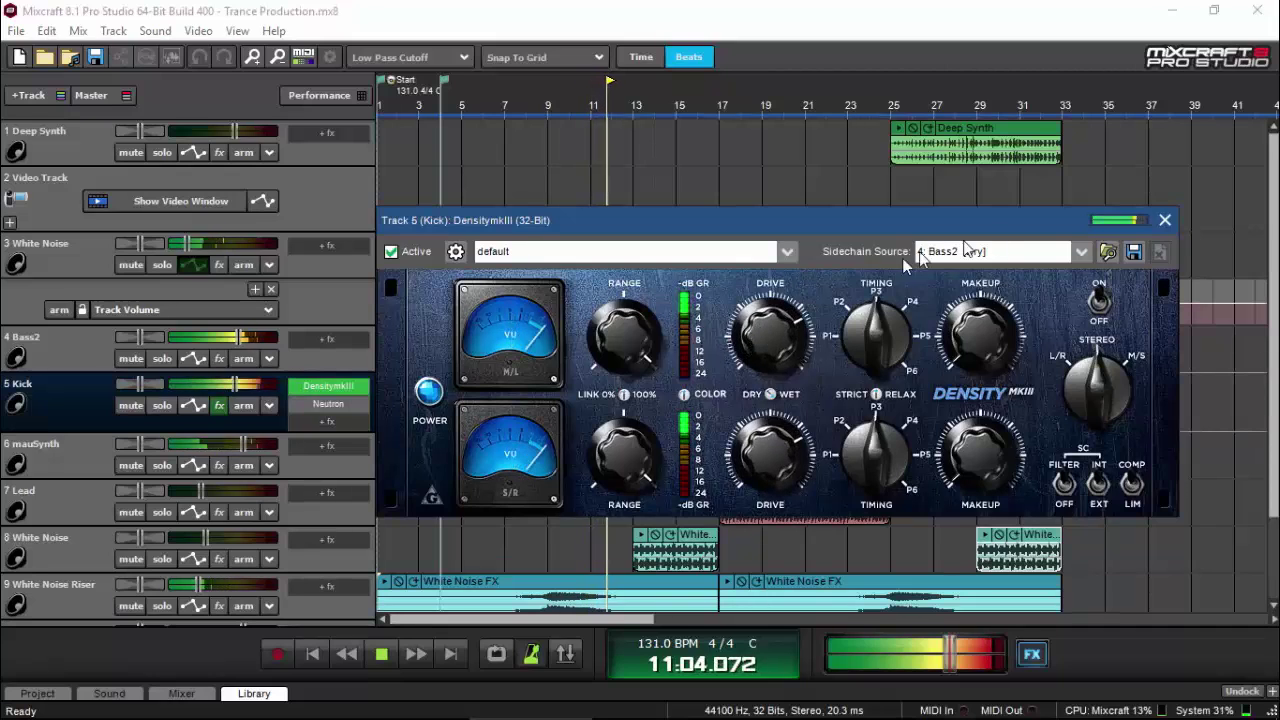
left_click(1160, 222)
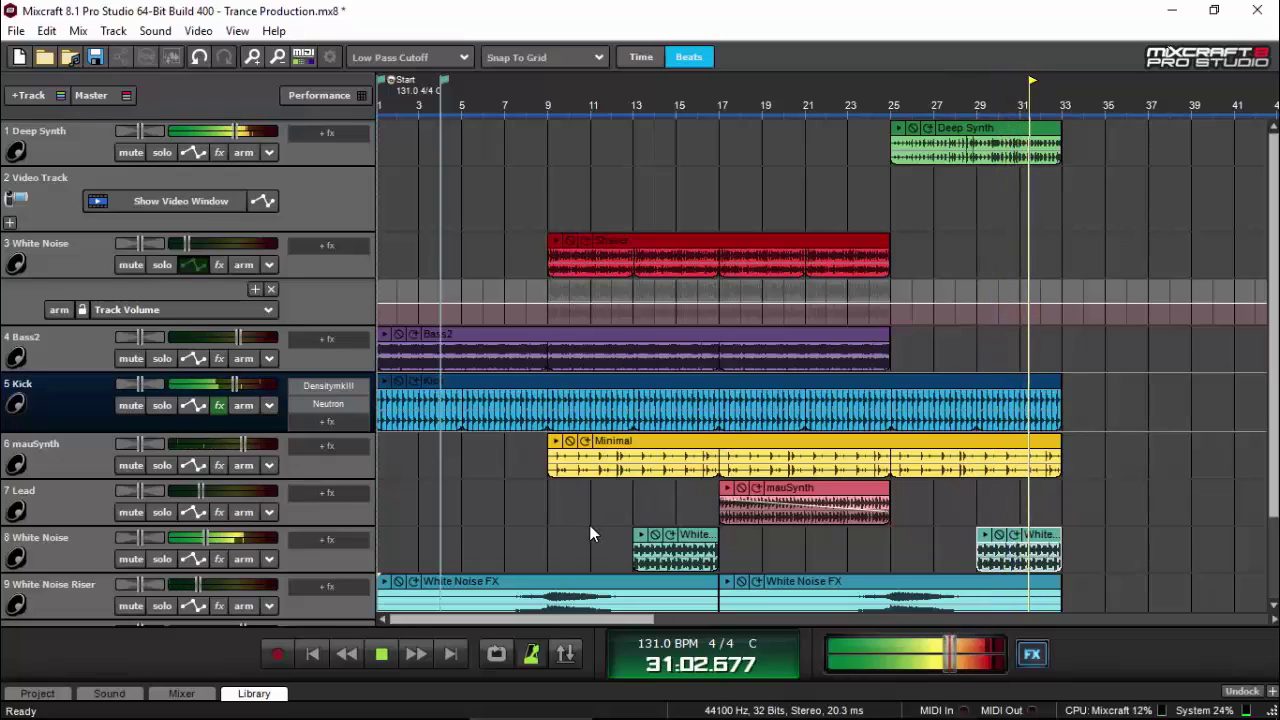
Stop playback and copy Kick's DensitymkIII onto the Bass2 and mauSynth tracks
left_click(381, 656)
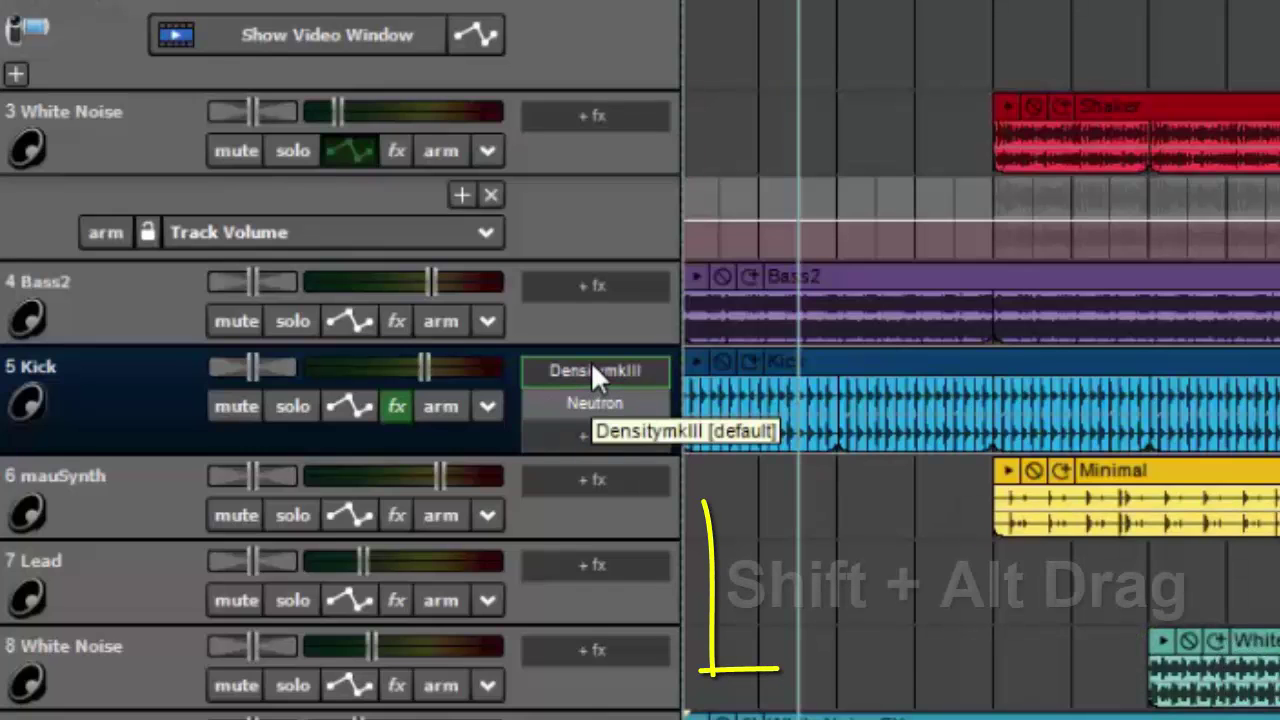
left_click_drag(592, 361, 620, 115)
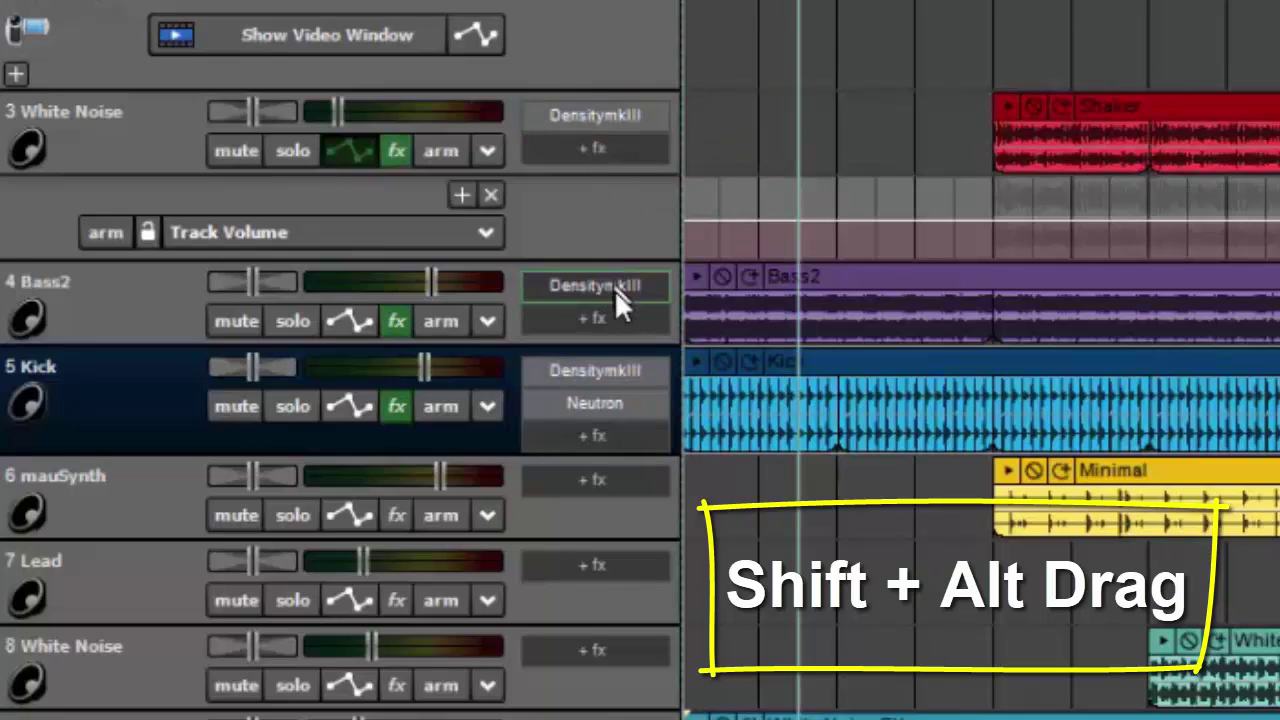
left_click_drag(614, 289, 587, 481)
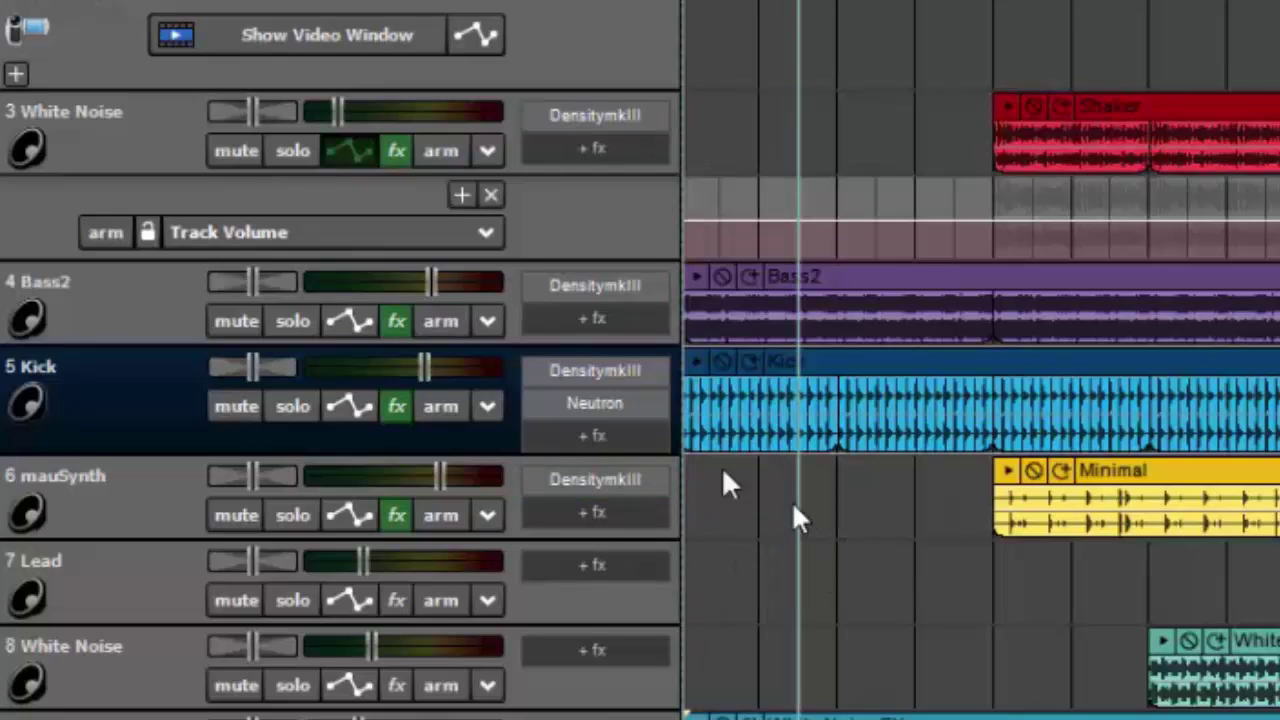
Remove the copied DensitymkIII from the mauSynth, Bass2 and White Noise tracks
right_click(594, 482)
left_click(605, 558)
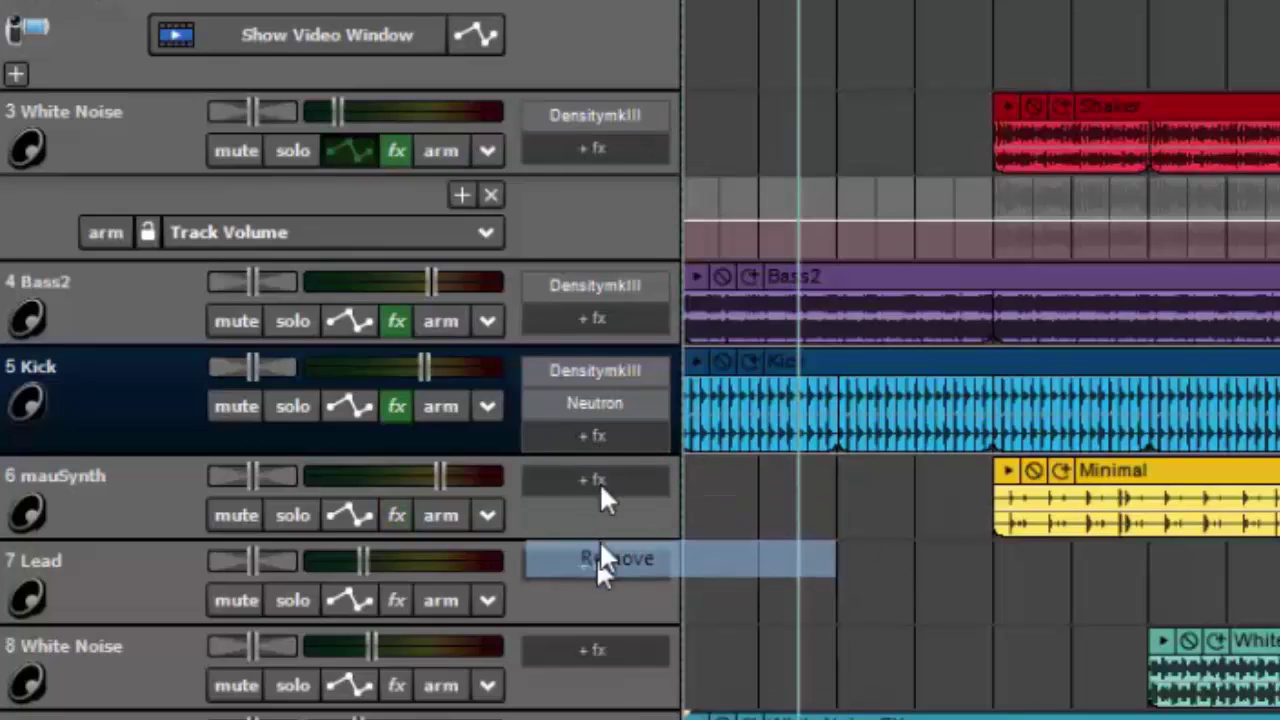
right_click(598, 310)
right_click(587, 285)
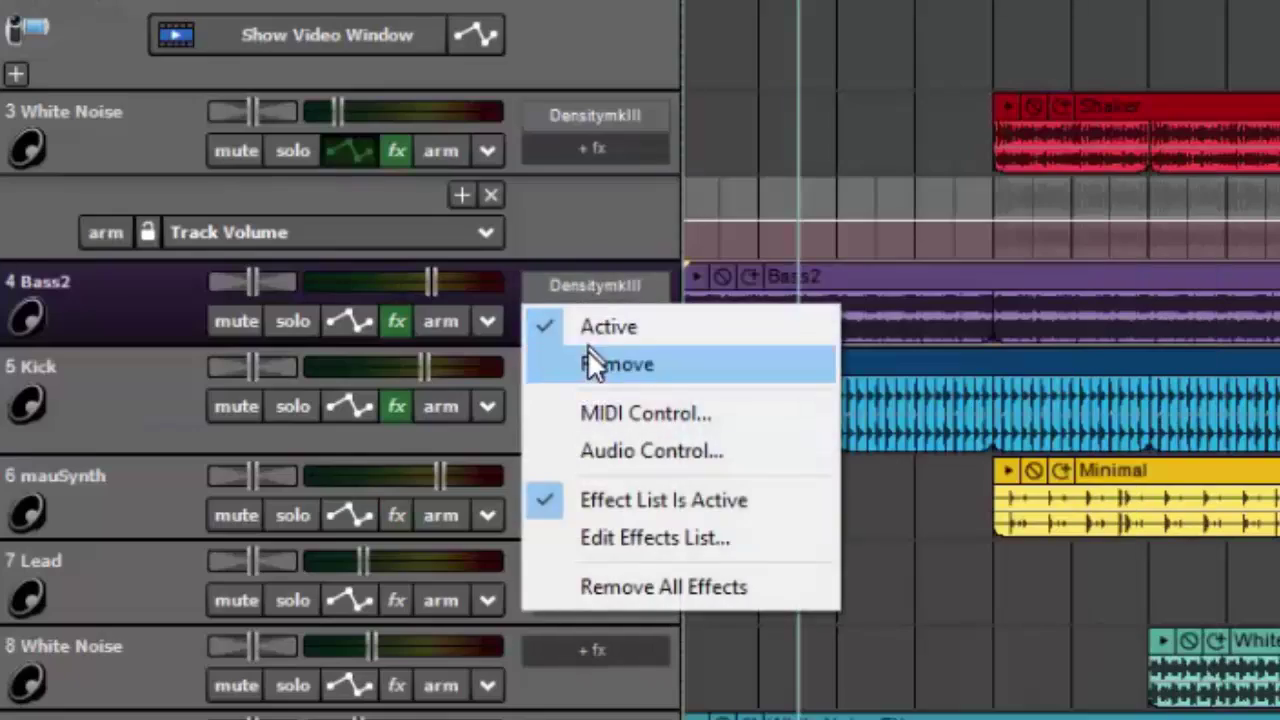
left_click(589, 357)
right_click(586, 115)
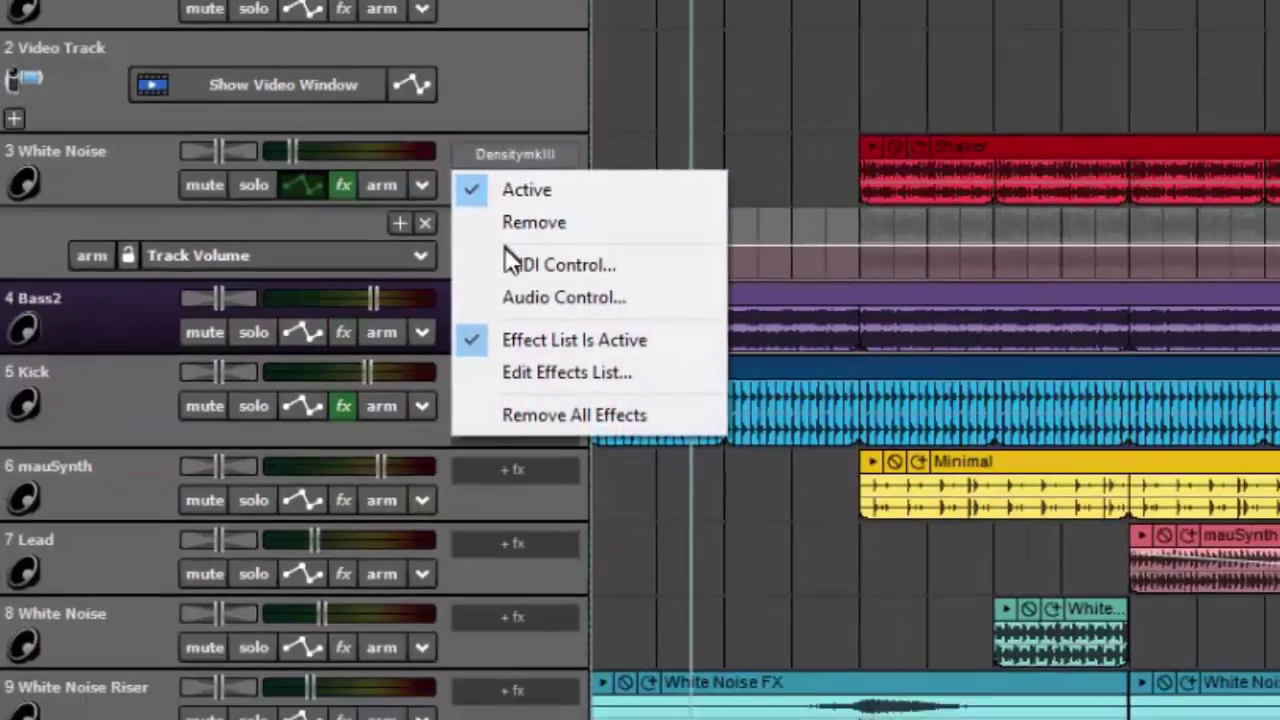
left_click(595, 195)
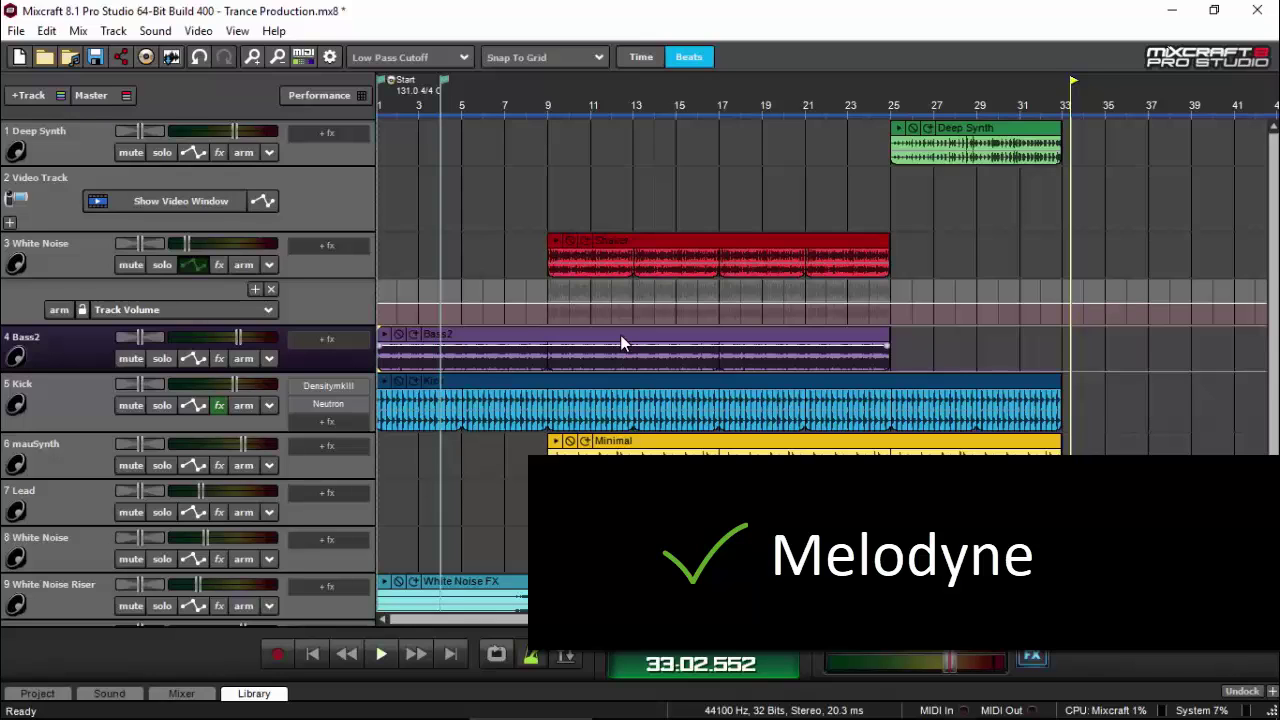
Lower the pitch of a note near bar 3 in Bass2's Melodyne editor, then hide the editor
double_click(620, 343)
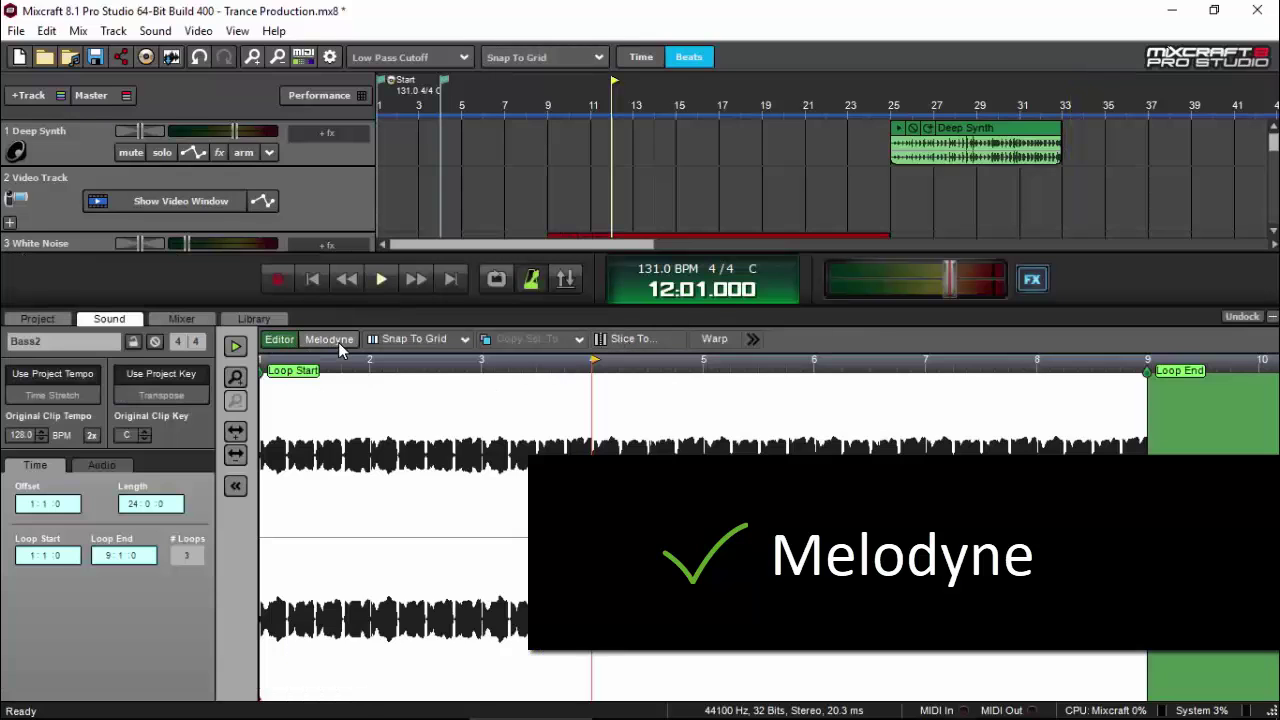
left_click(338, 342)
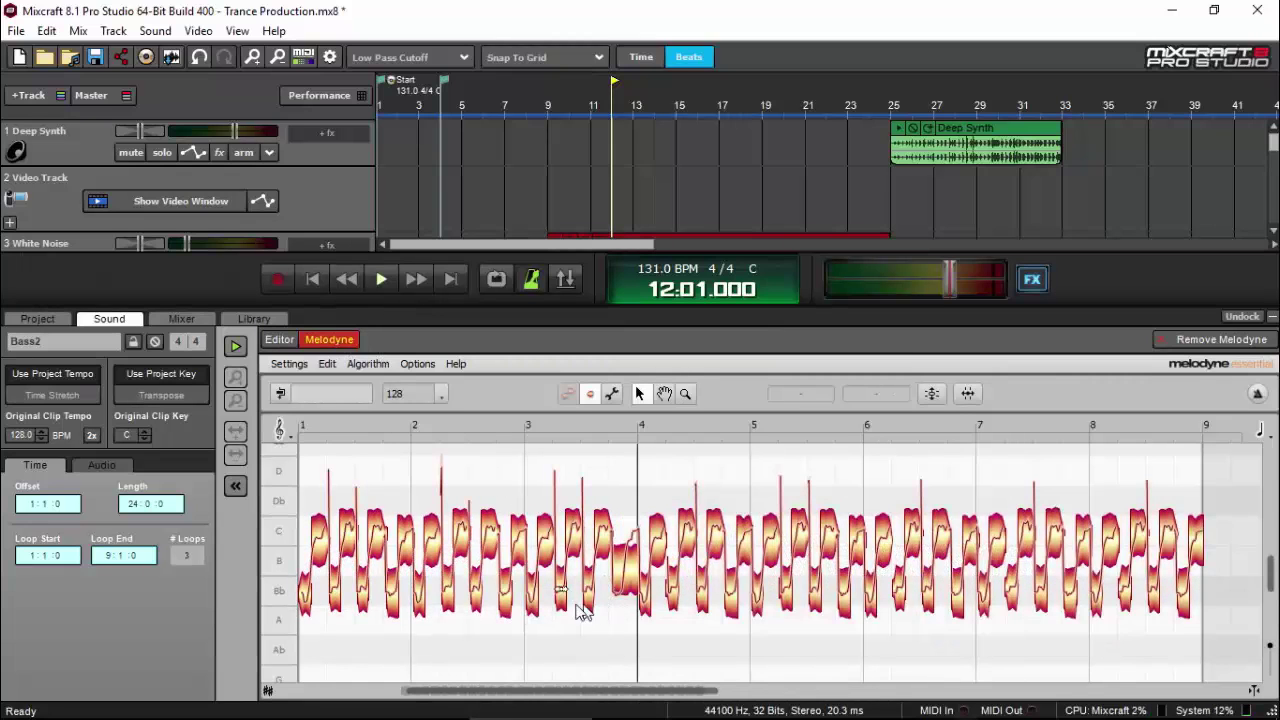
left_click(551, 548)
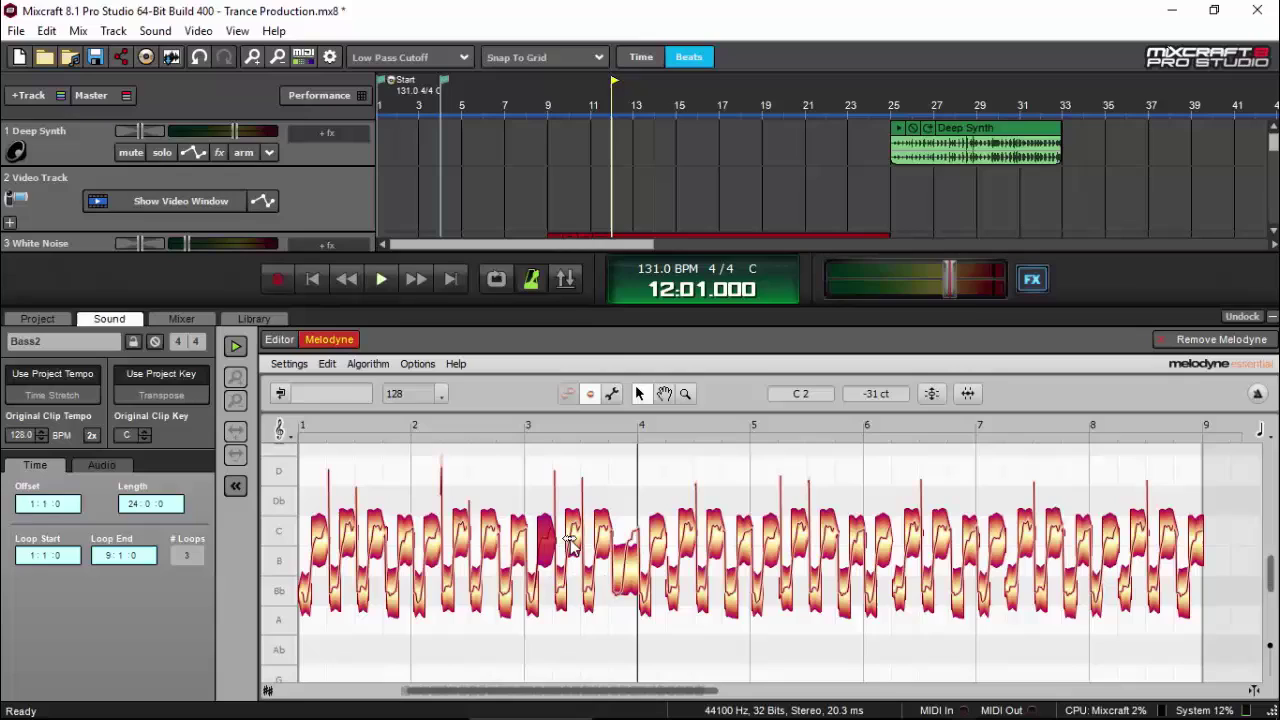
mouse_move(570, 543)
left_mouse_down()
mouse_move(568, 565)
mouse_move(580, 540)
left_mouse_up()
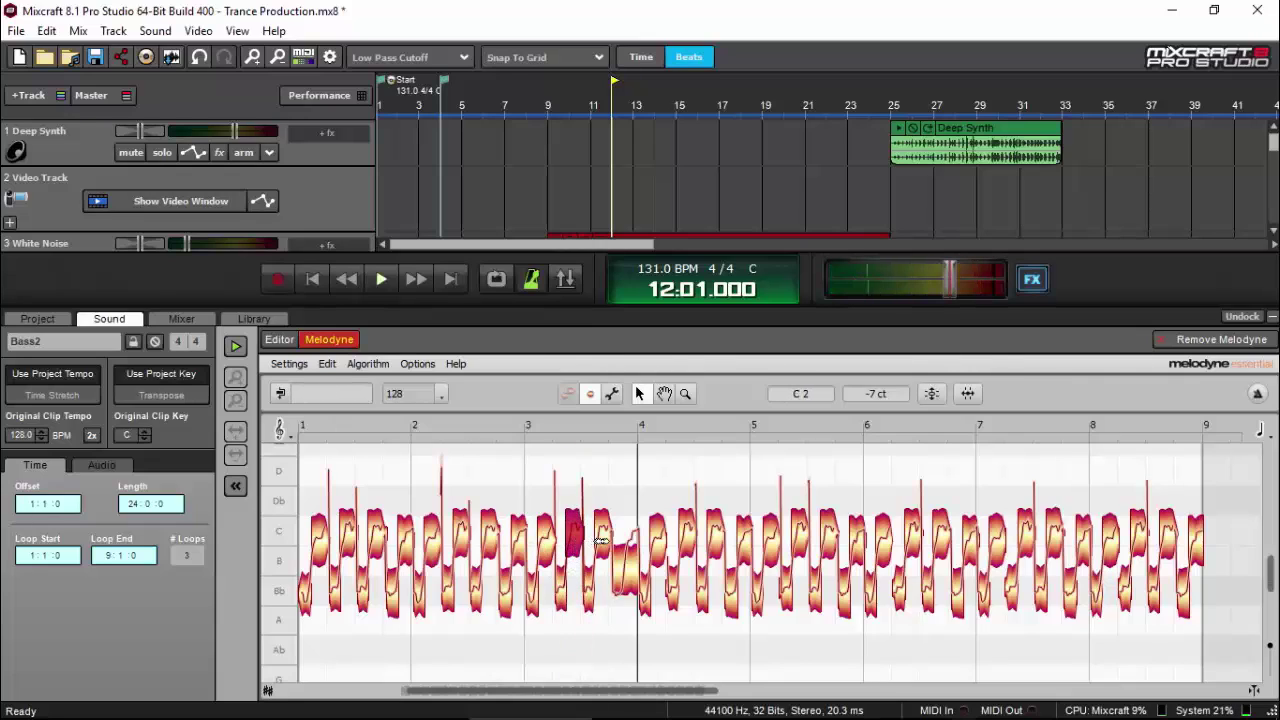
scroll(471, 449, "up", 1)
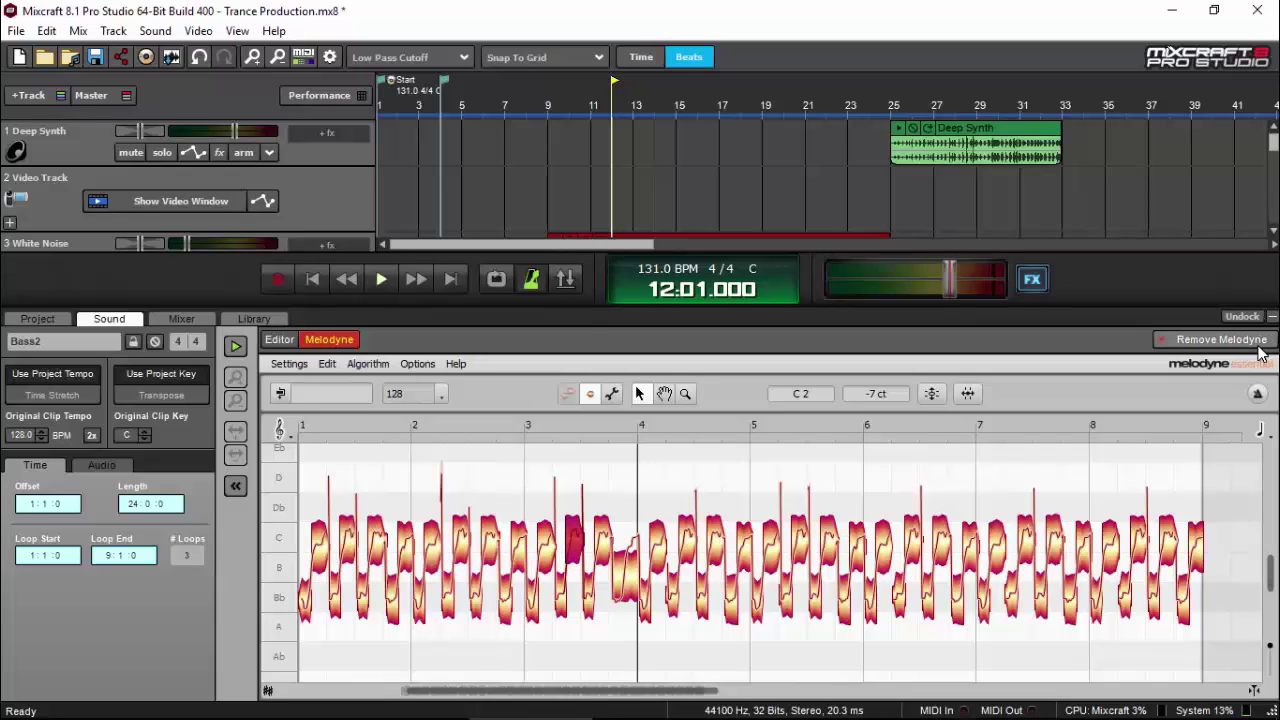
left_click(1272, 319)
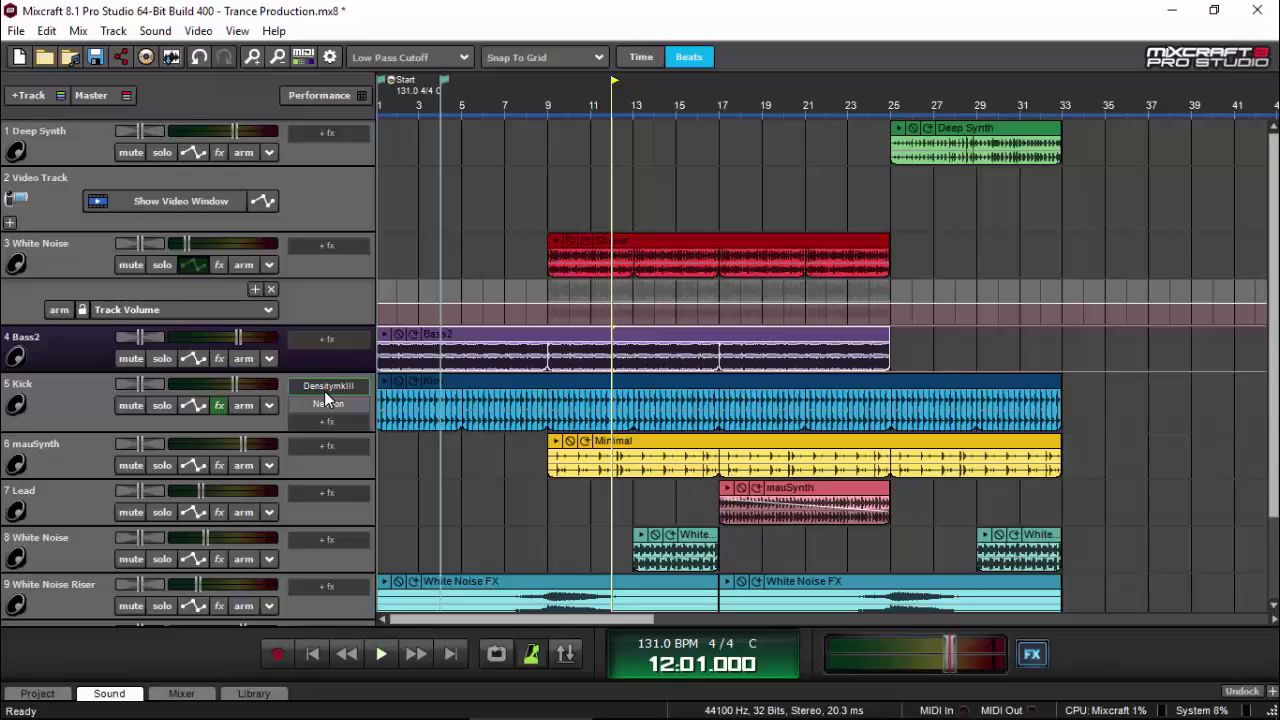
Open Kick's DensitymkIII and confirm its sidechain source stays 4: Bass2 [Dry]
left_click(324, 389)
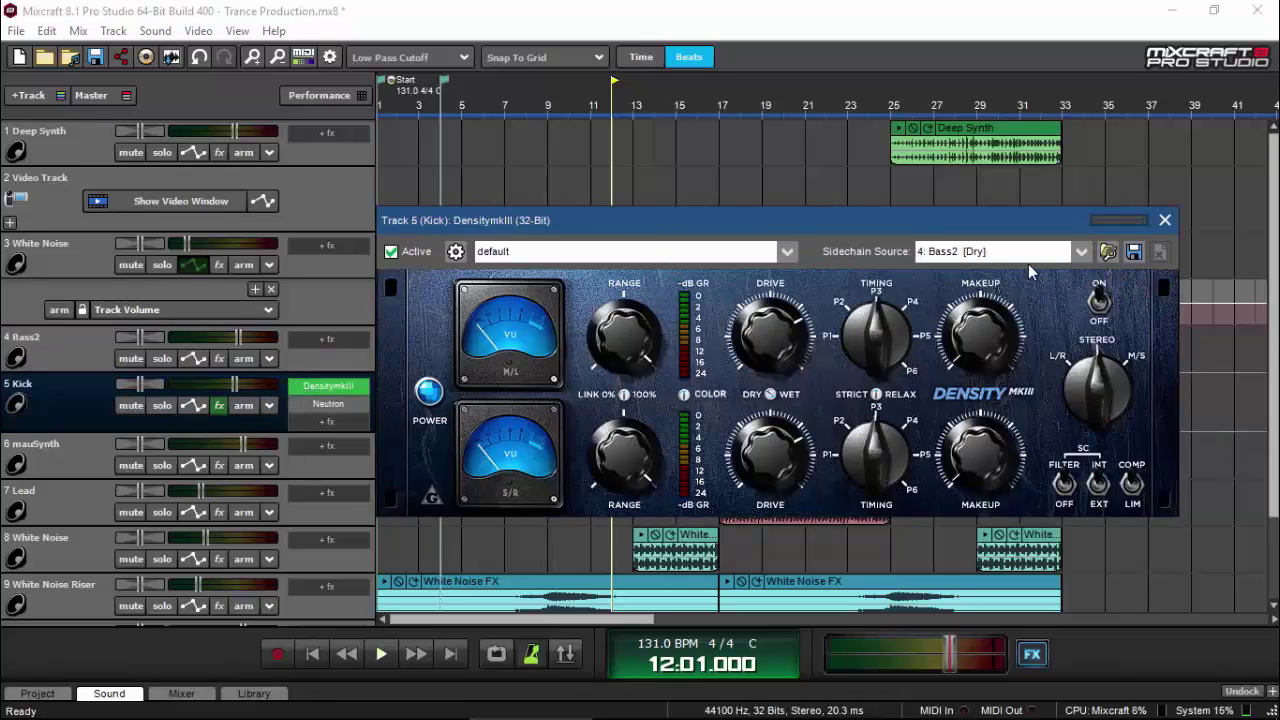
left_click(1081, 253)
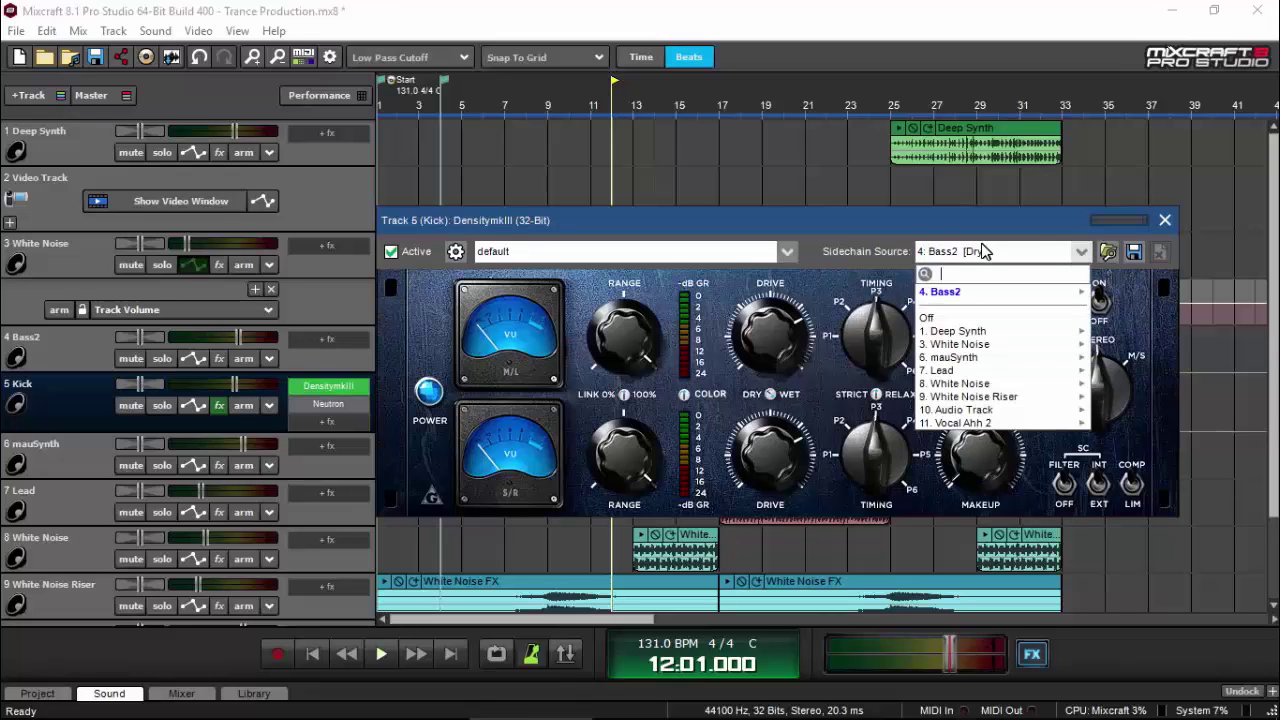
left_click(1160, 220)
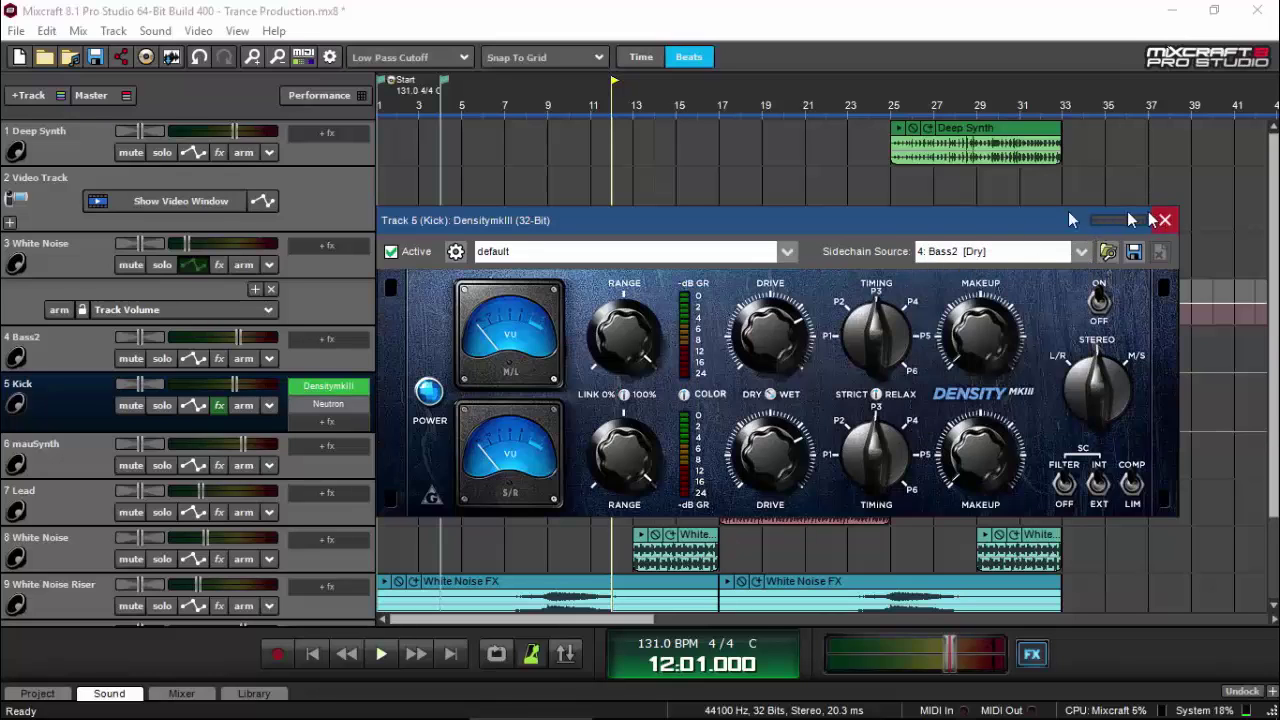
left_click_drag(766, 217, 837, 214)
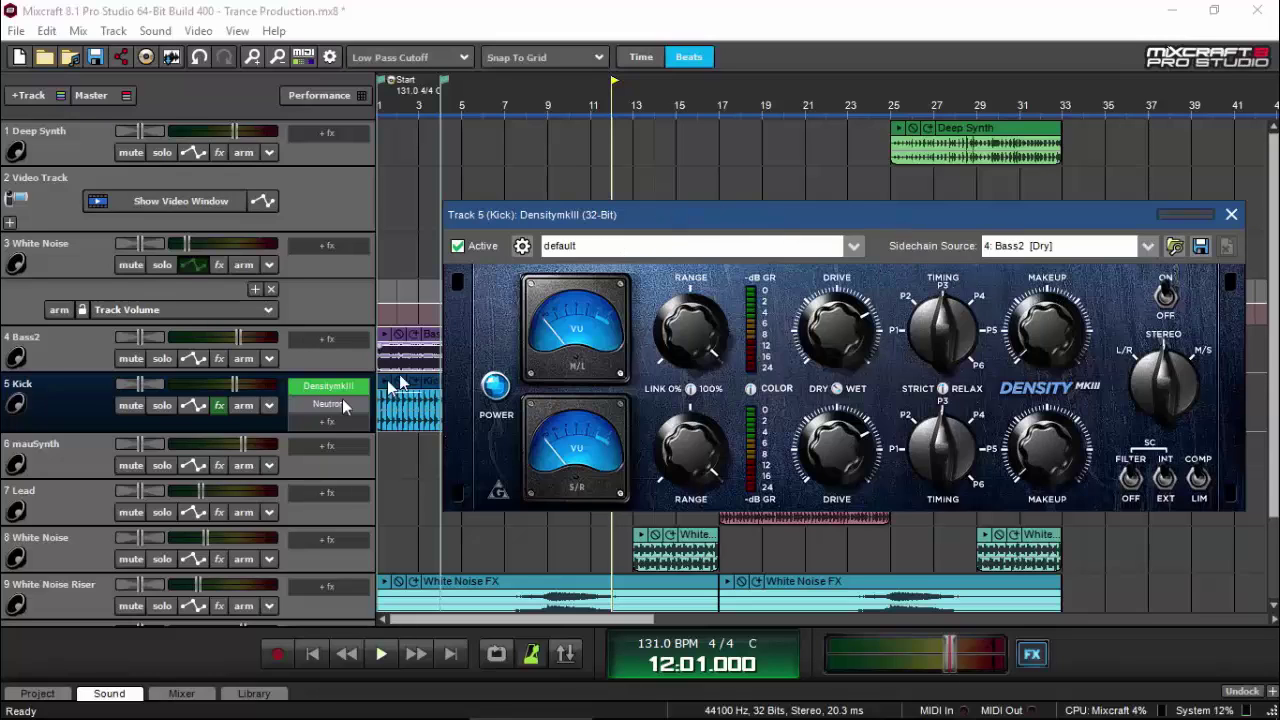
Solo the Kick and Bass2 tracks and return the playhead to the song start
left_click(163, 358)
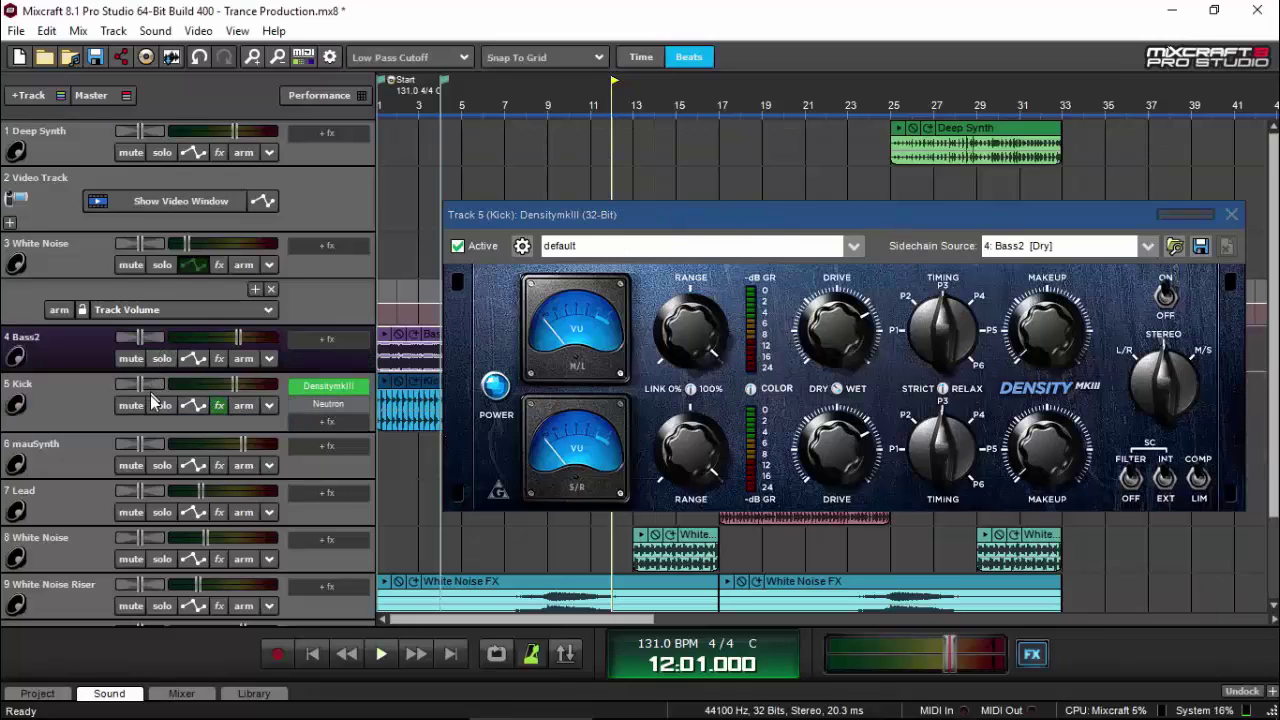
left_click(162, 405)
left_click(163, 358)
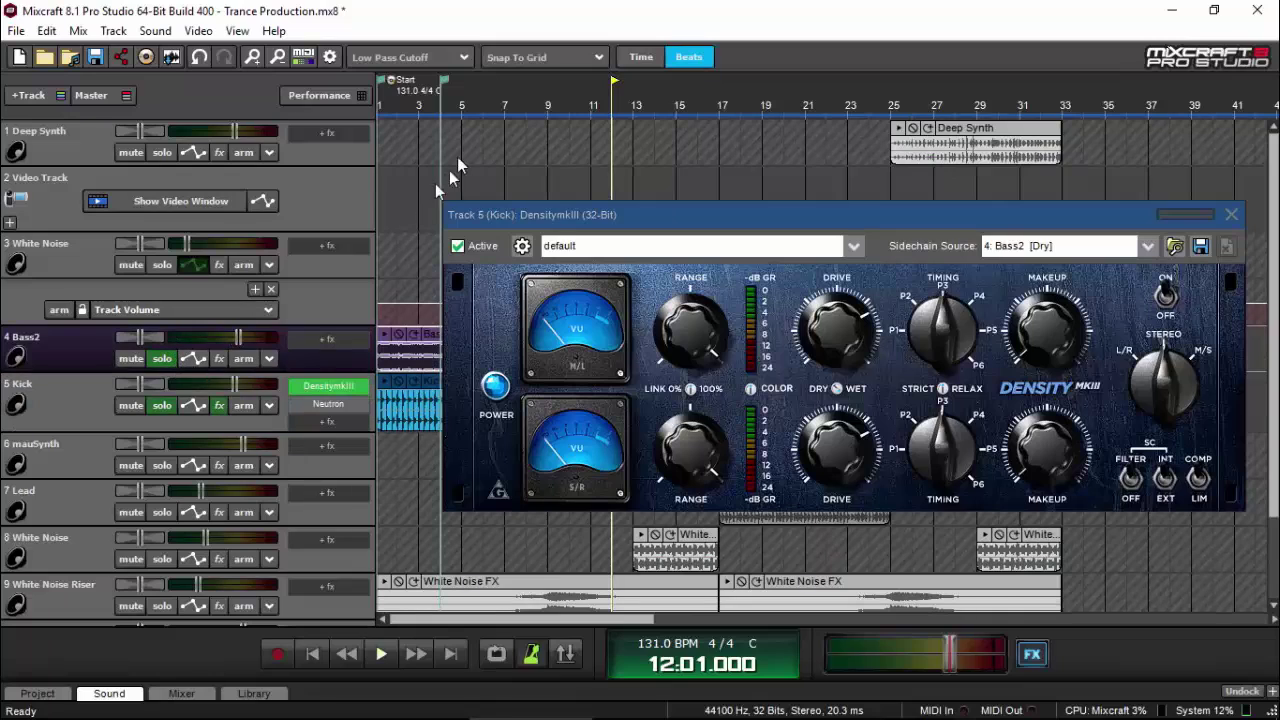
left_click(388, 105)
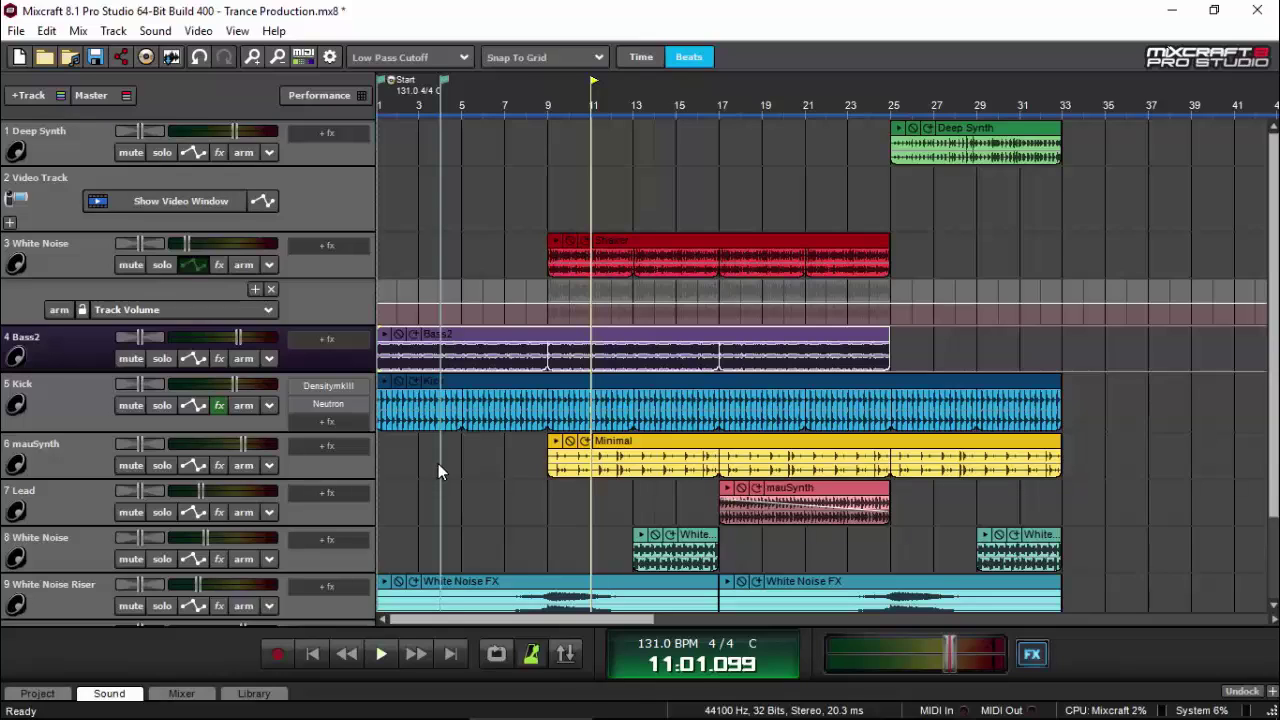
Start opening another project without saving Trance Production, and browse to this computer's drives
key("space")
key("space")
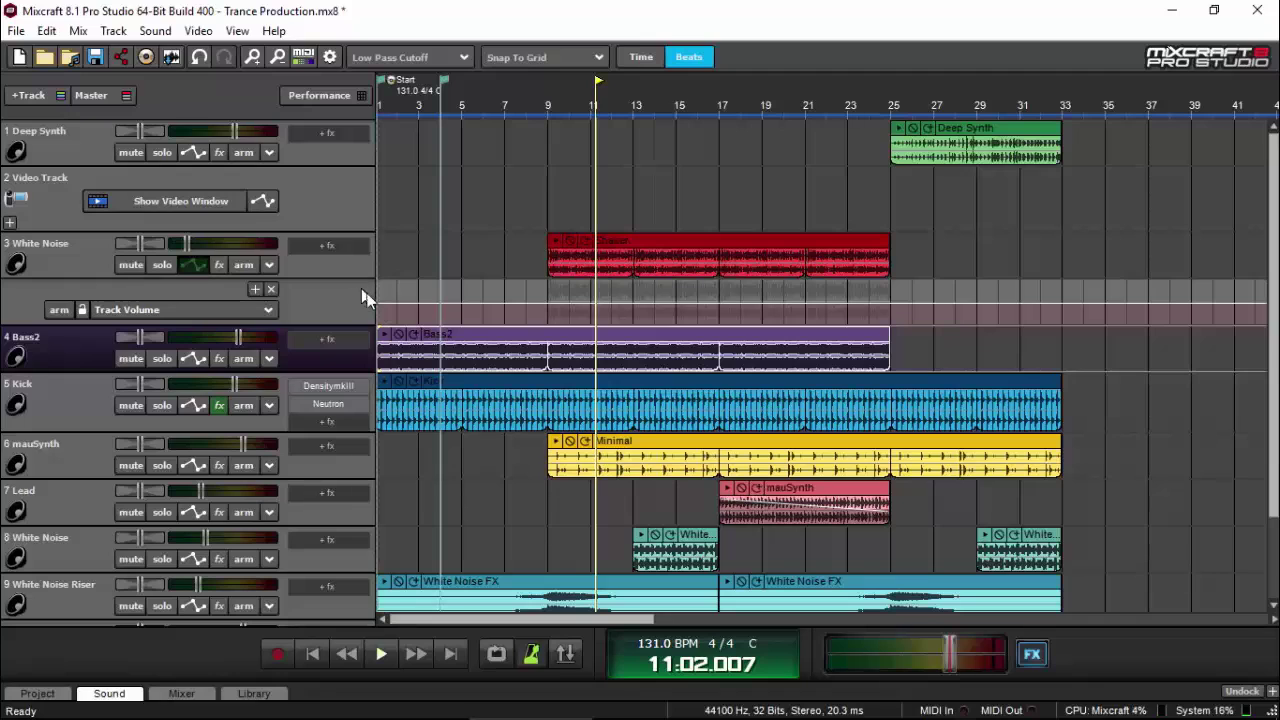
left_click(44, 57)
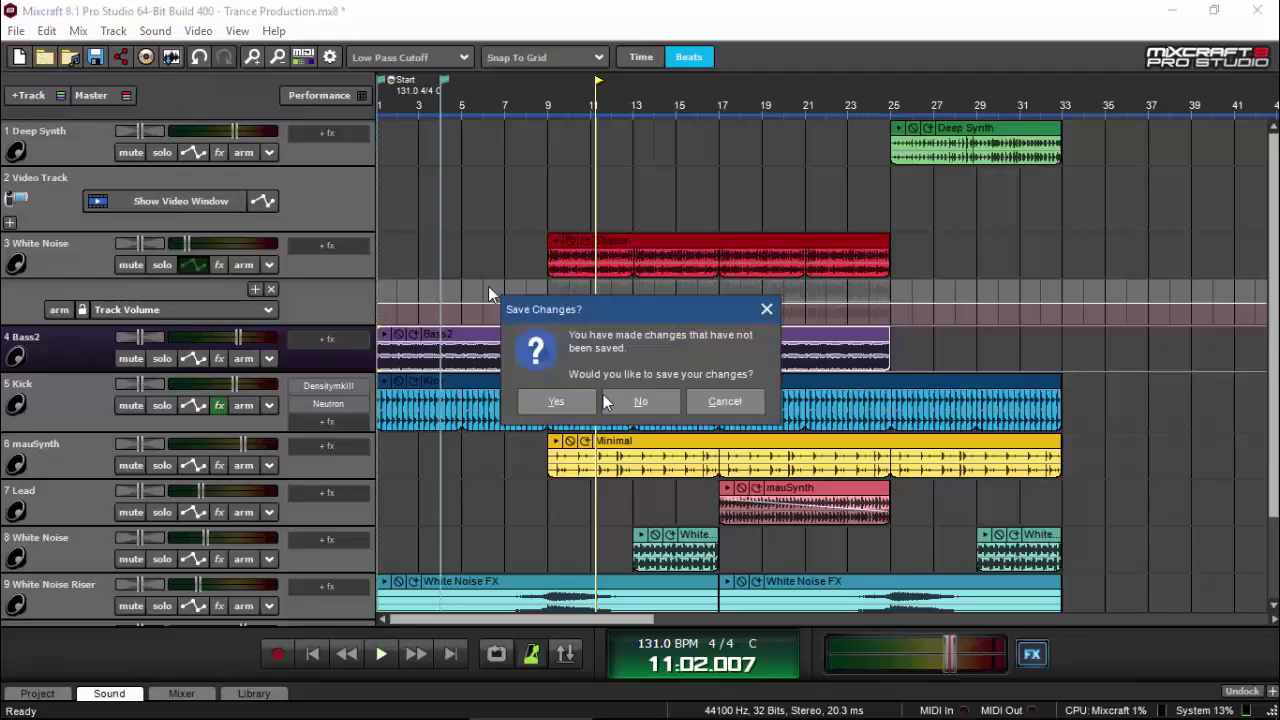
left_click(640, 401)
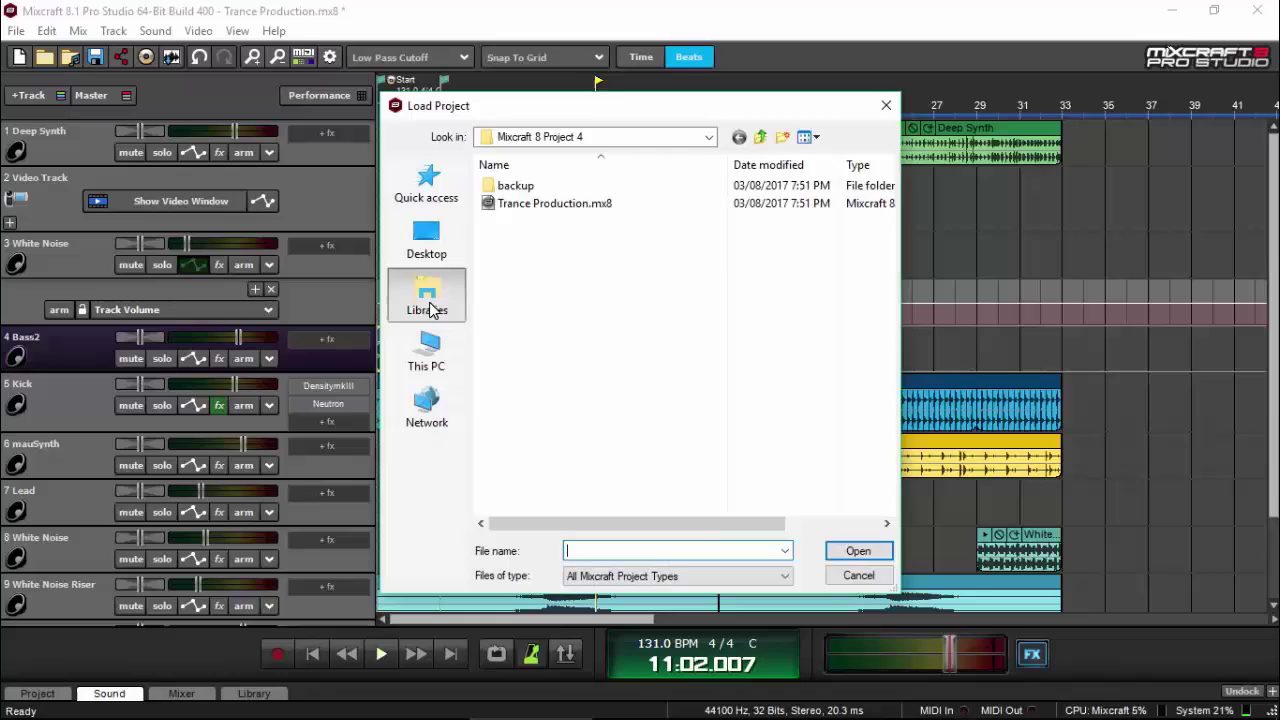
left_click(431, 310)
left_click(432, 358)
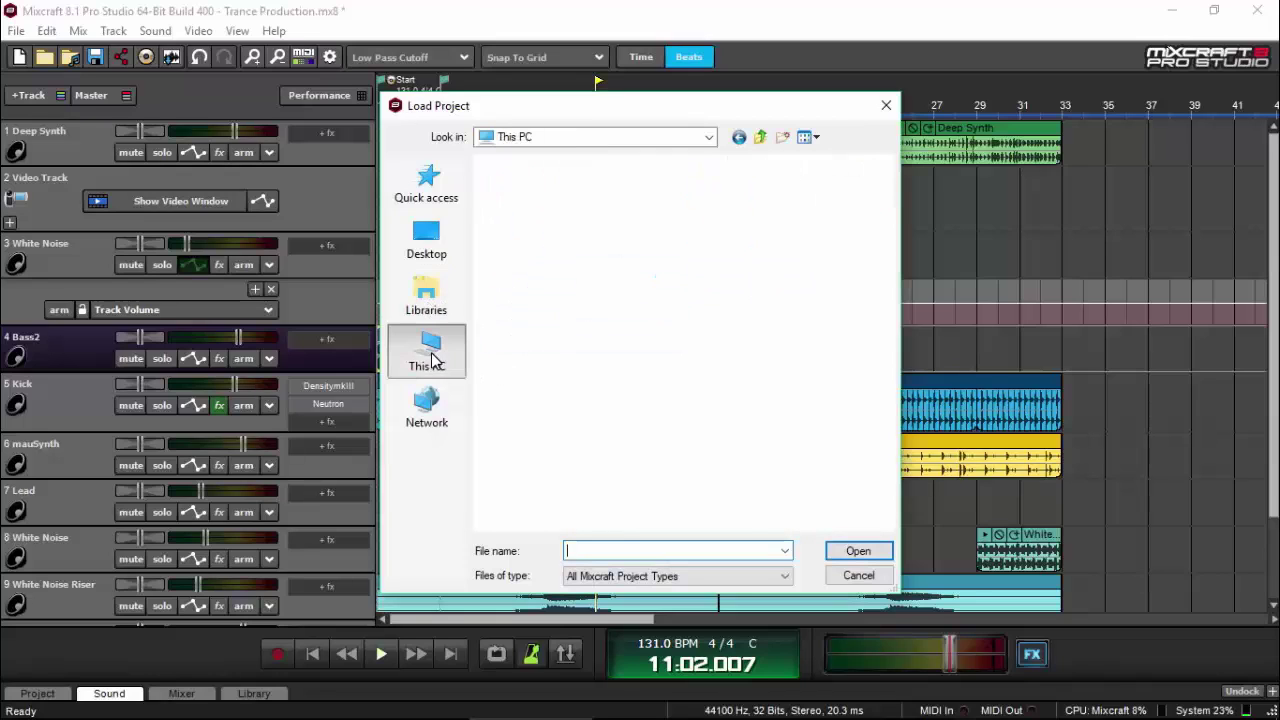
Go to Program Files > Acoustica Mixcraft 8 > Example Projects > Defining Moment and open Defining Moment.mx8
double_click(586, 366)
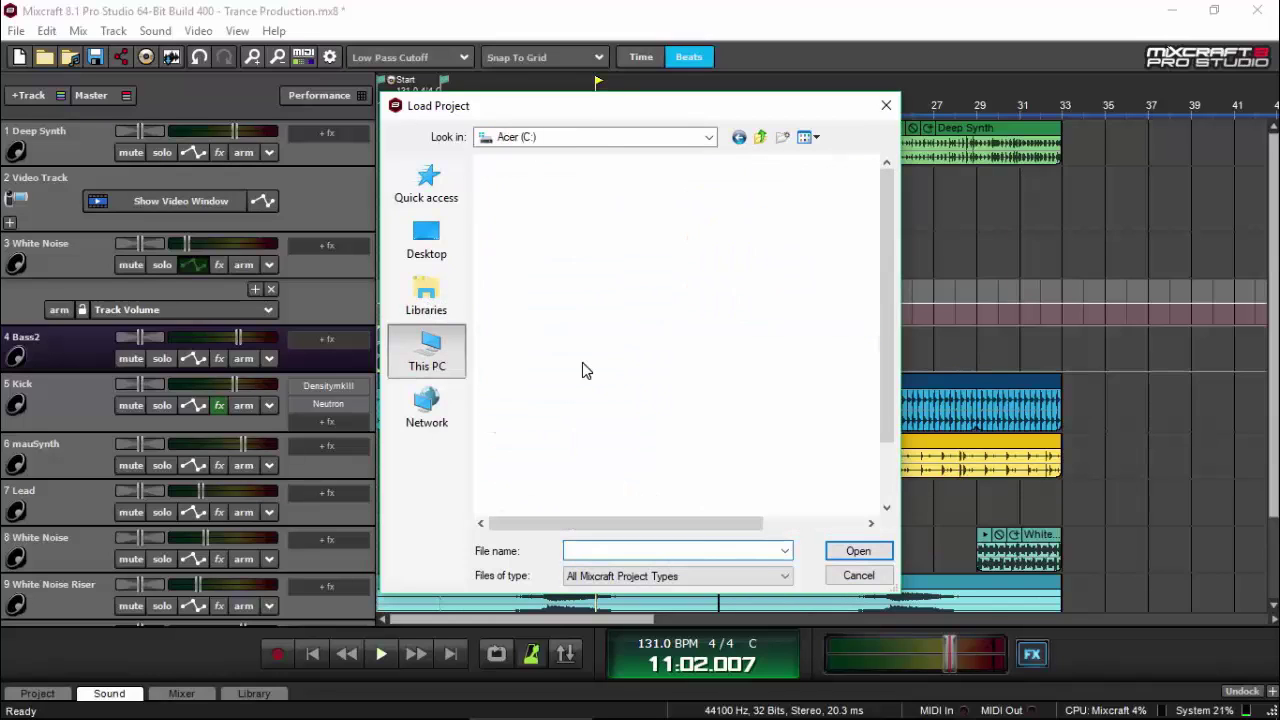
double_click(583, 489)
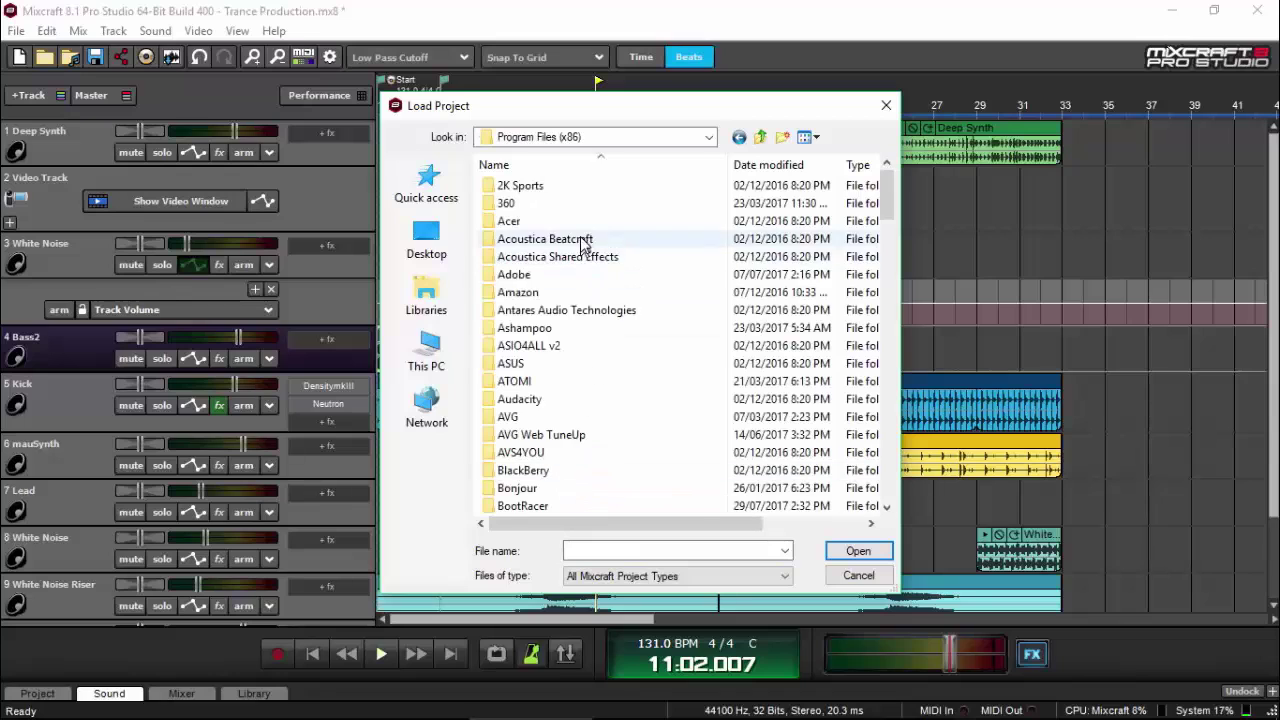
left_click(739, 137)
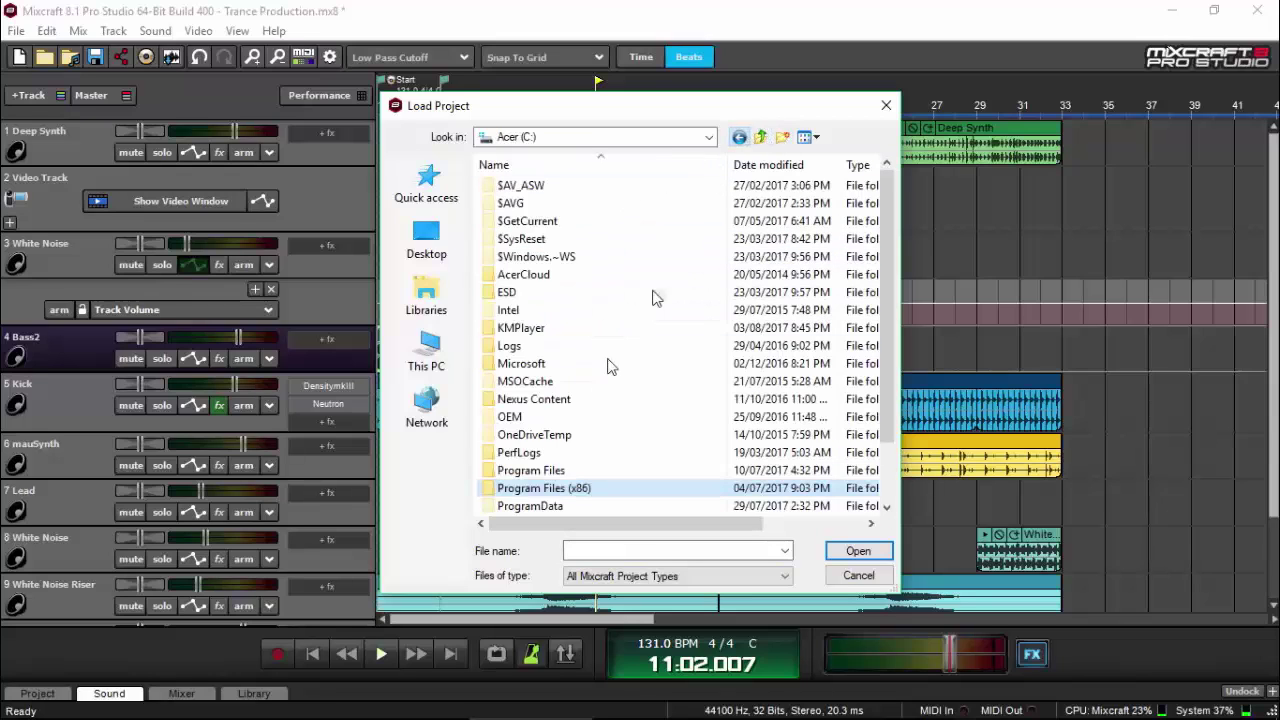
double_click(552, 470)
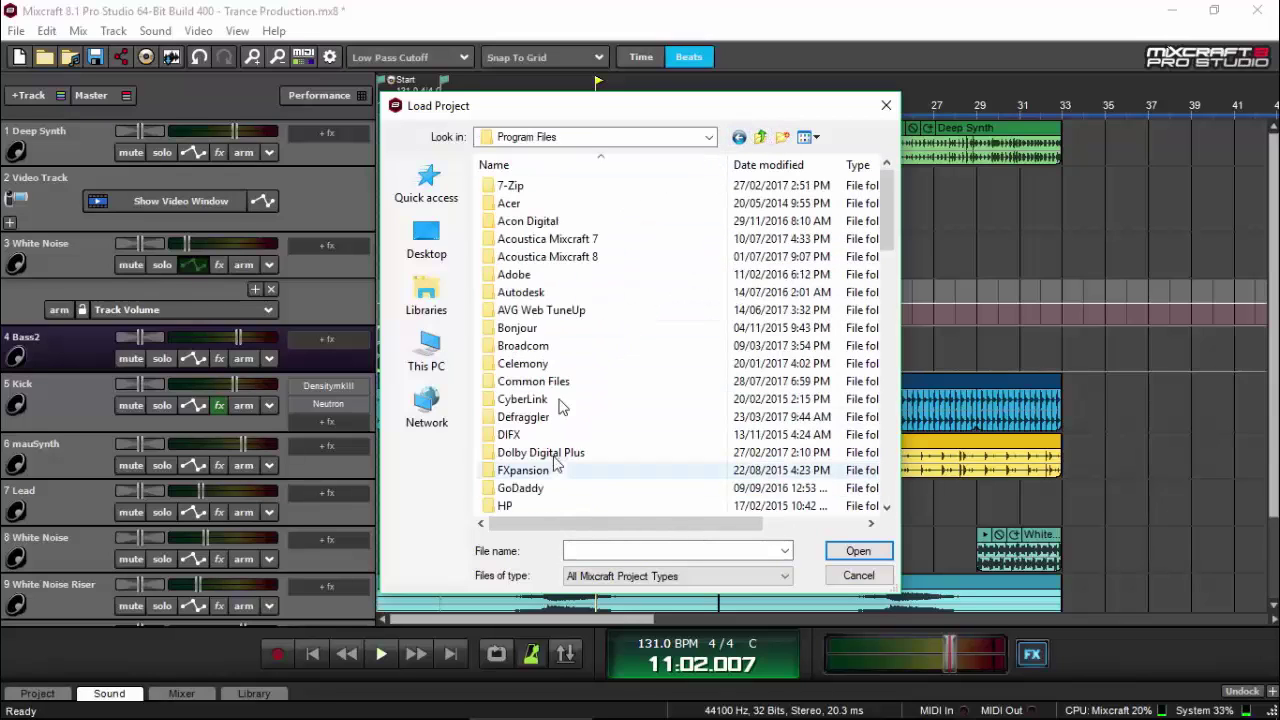
double_click(557, 257)
double_click(555, 186)
double_click(555, 186)
left_click(560, 190)
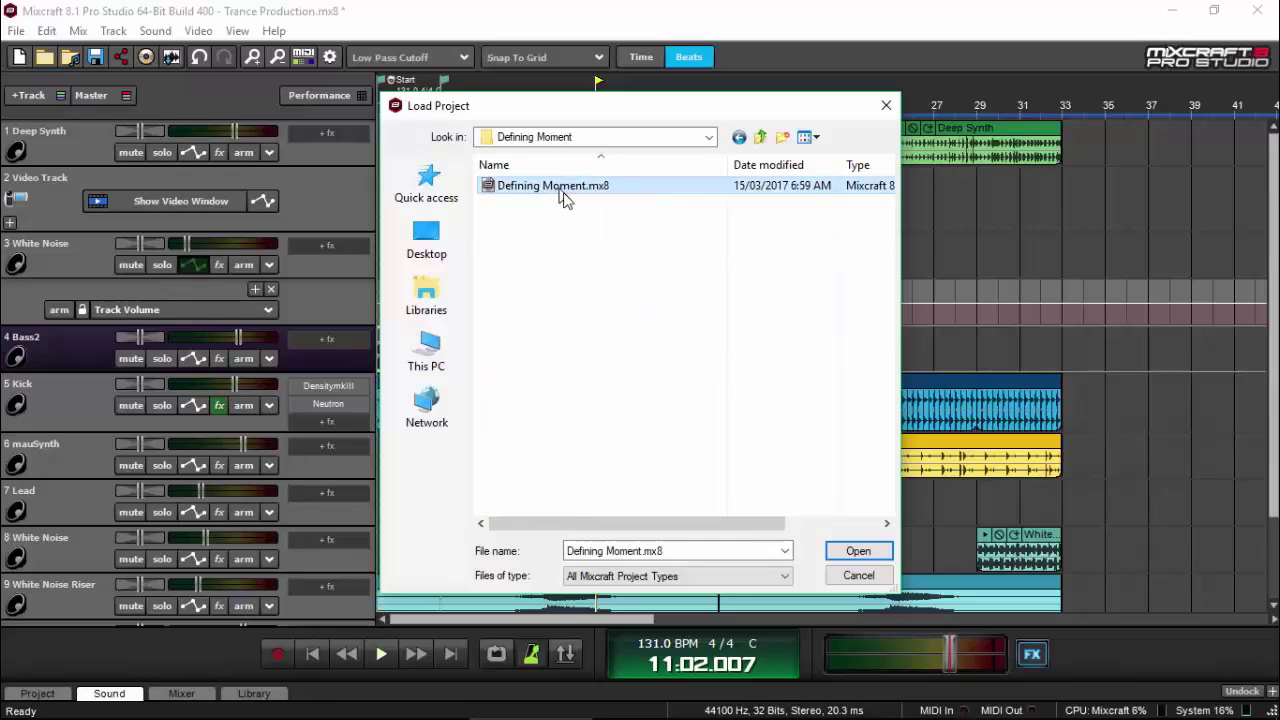
left_click(848, 548)
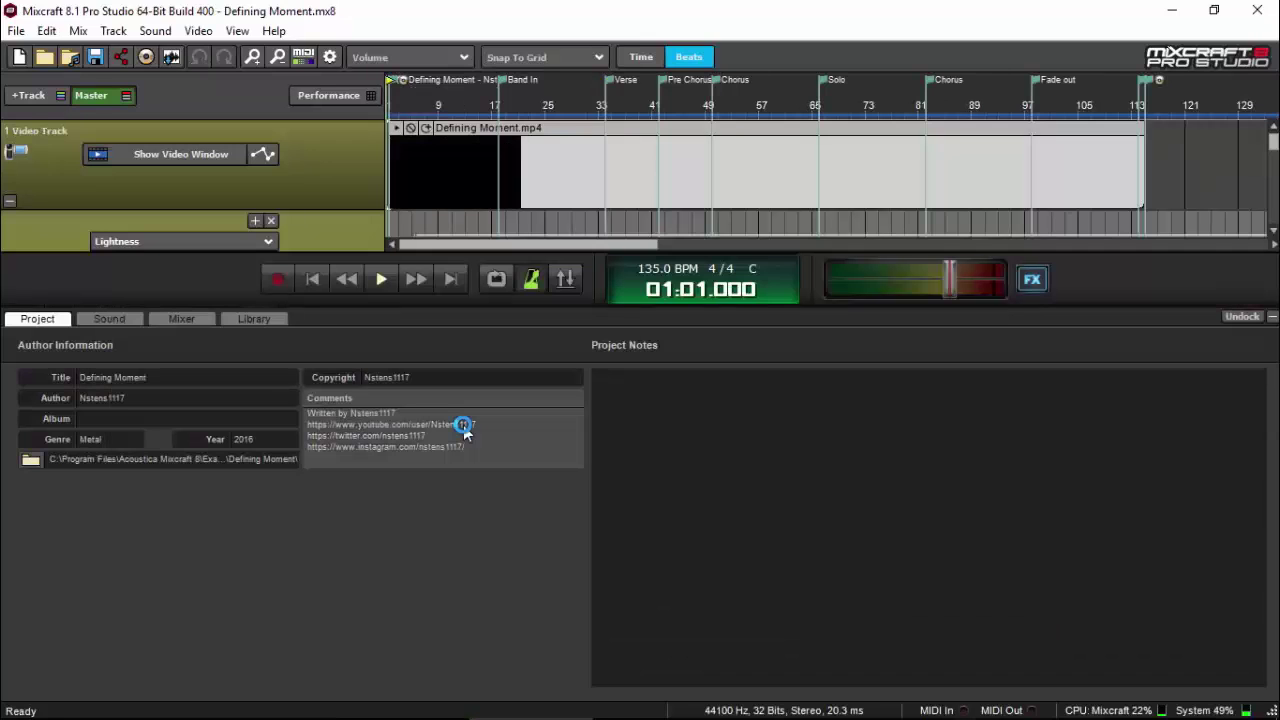
Collapse the Project details panel and look through the video track's list of video effects
left_click(1272, 316)
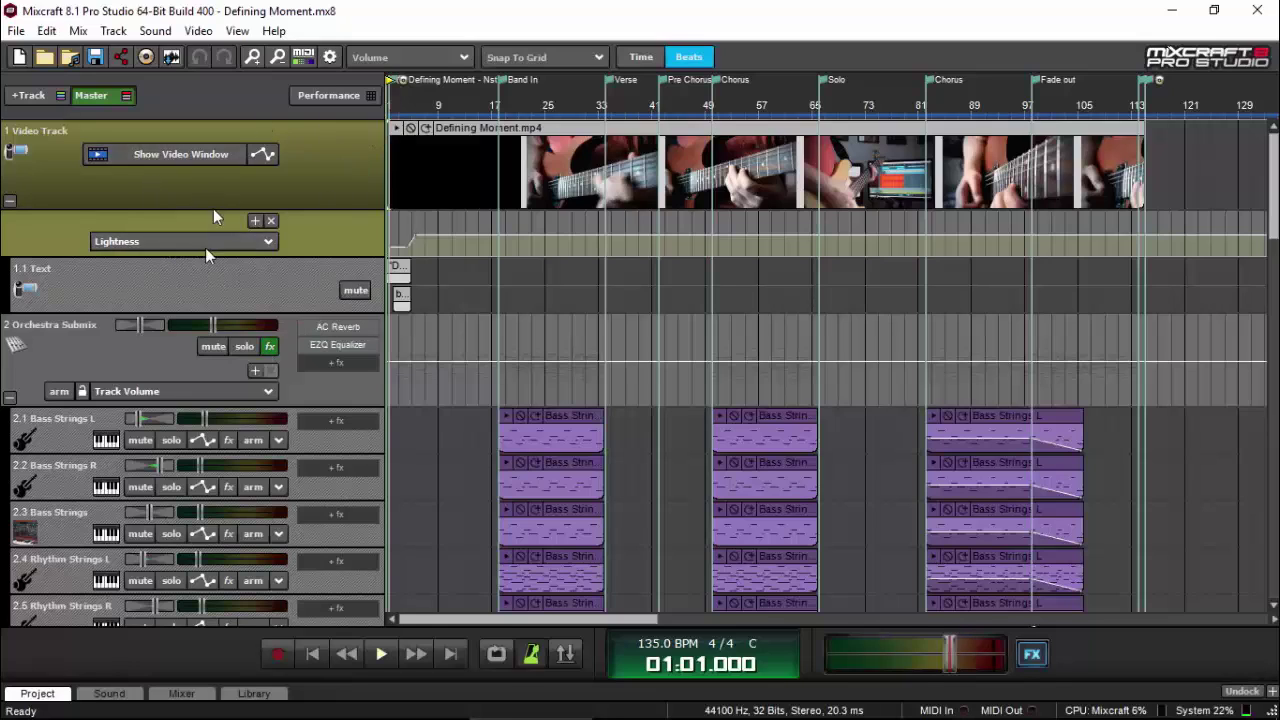
left_click(166, 245)
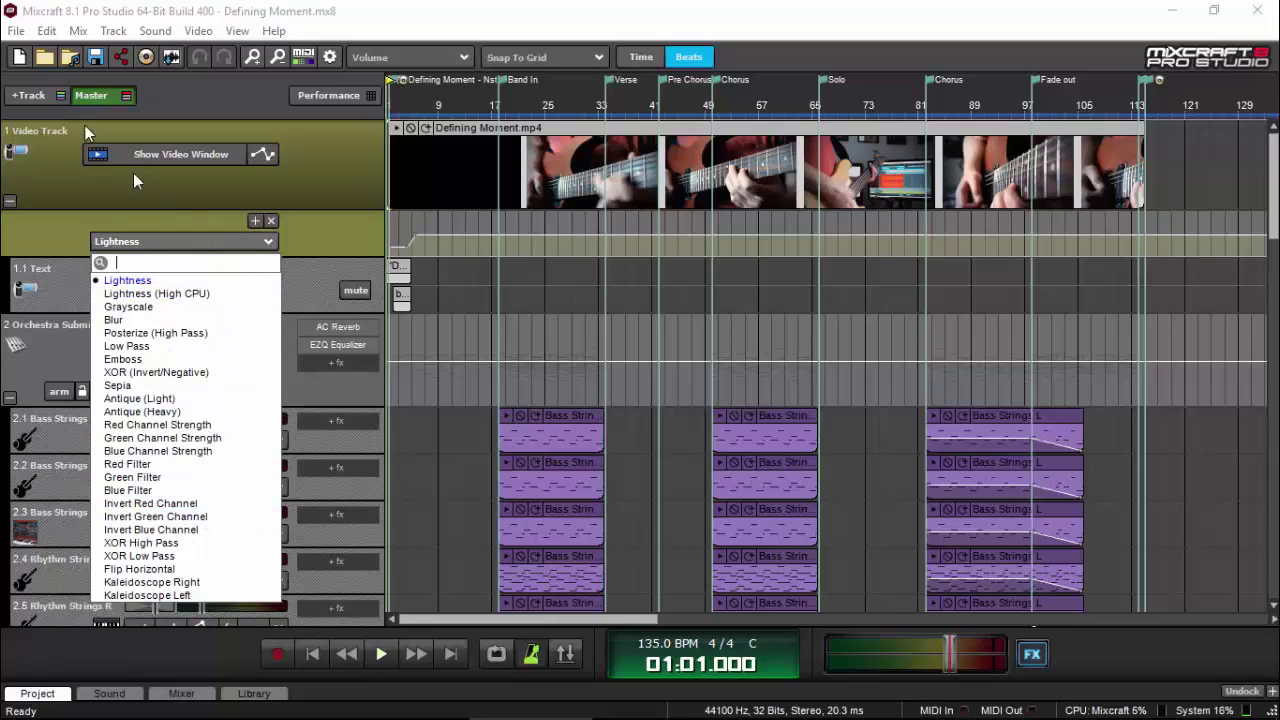
left_click(16, 30)
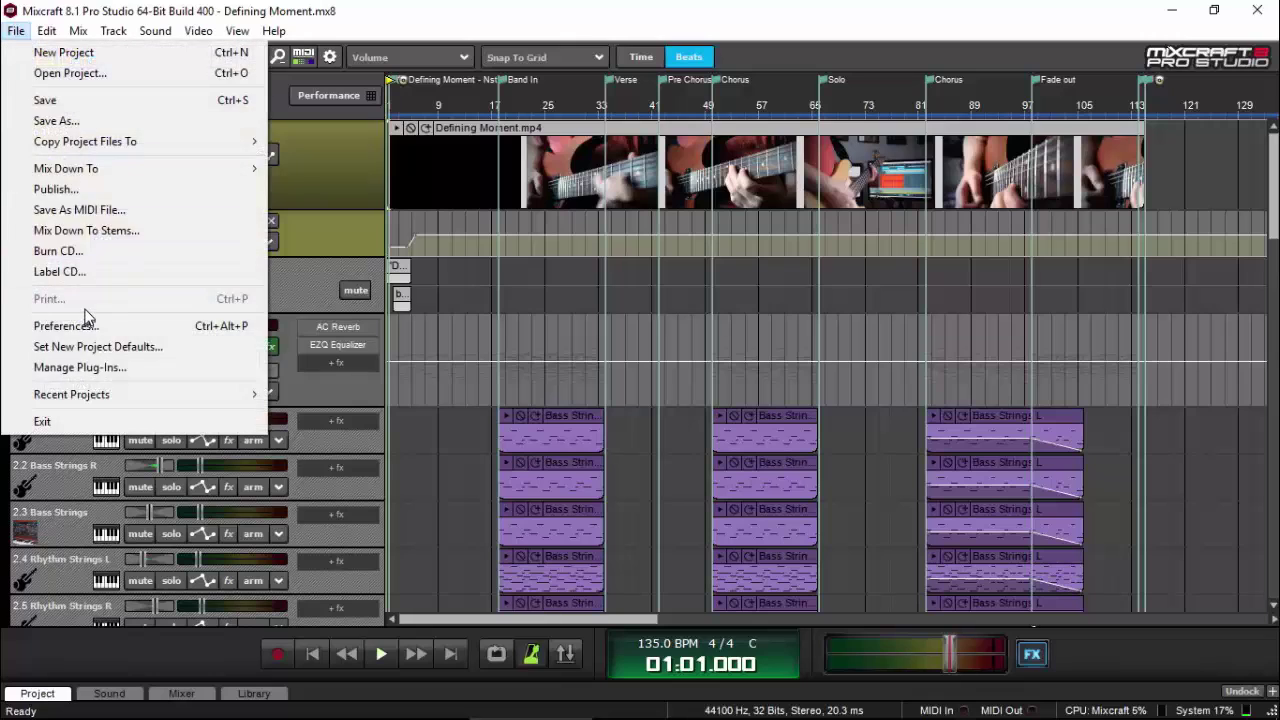
left_click(101, 188)
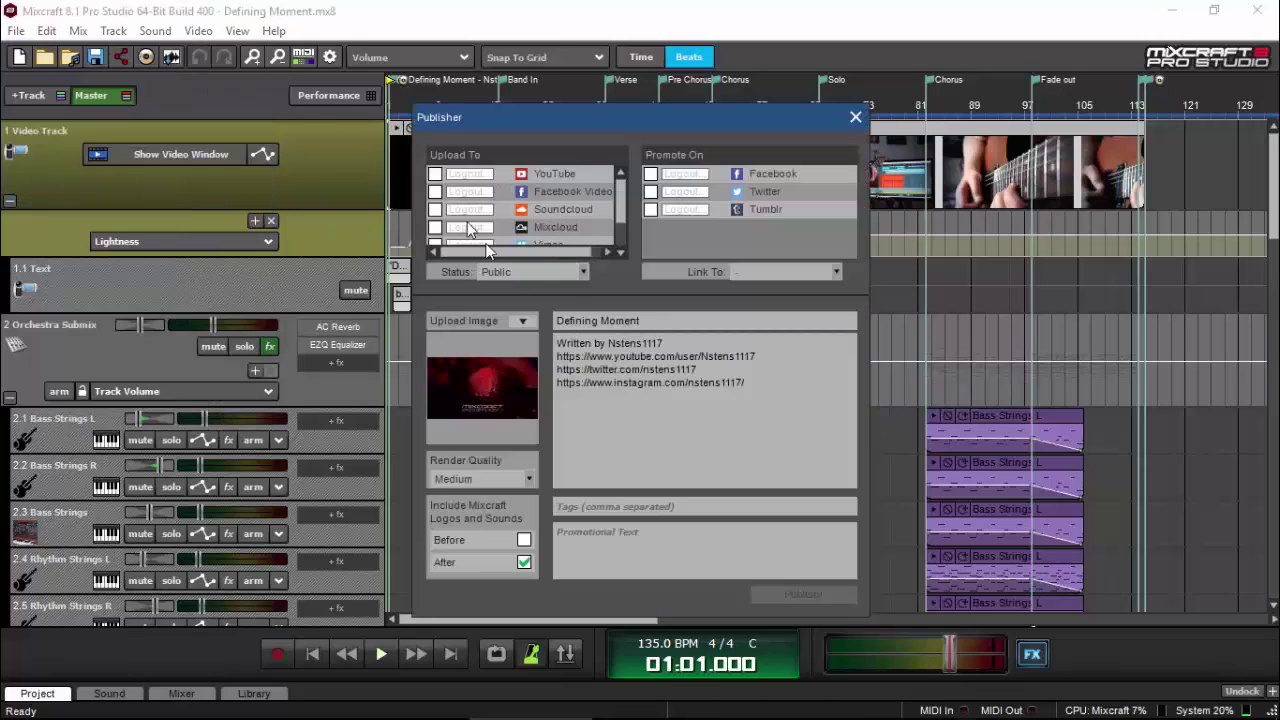
mouse_move(522, 416)
left_click(856, 118)
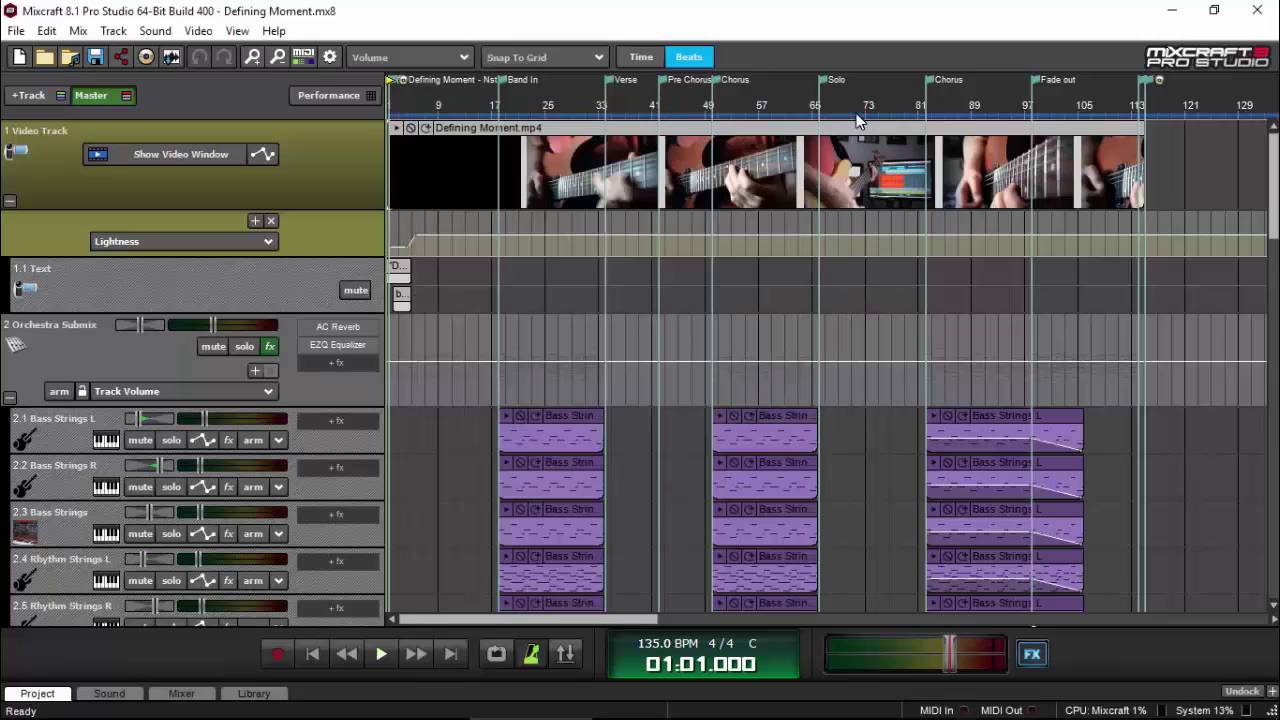
Play from bar 23 in the video preview window, stop and close it, then show Performance
left_click(531, 105)
key("space")
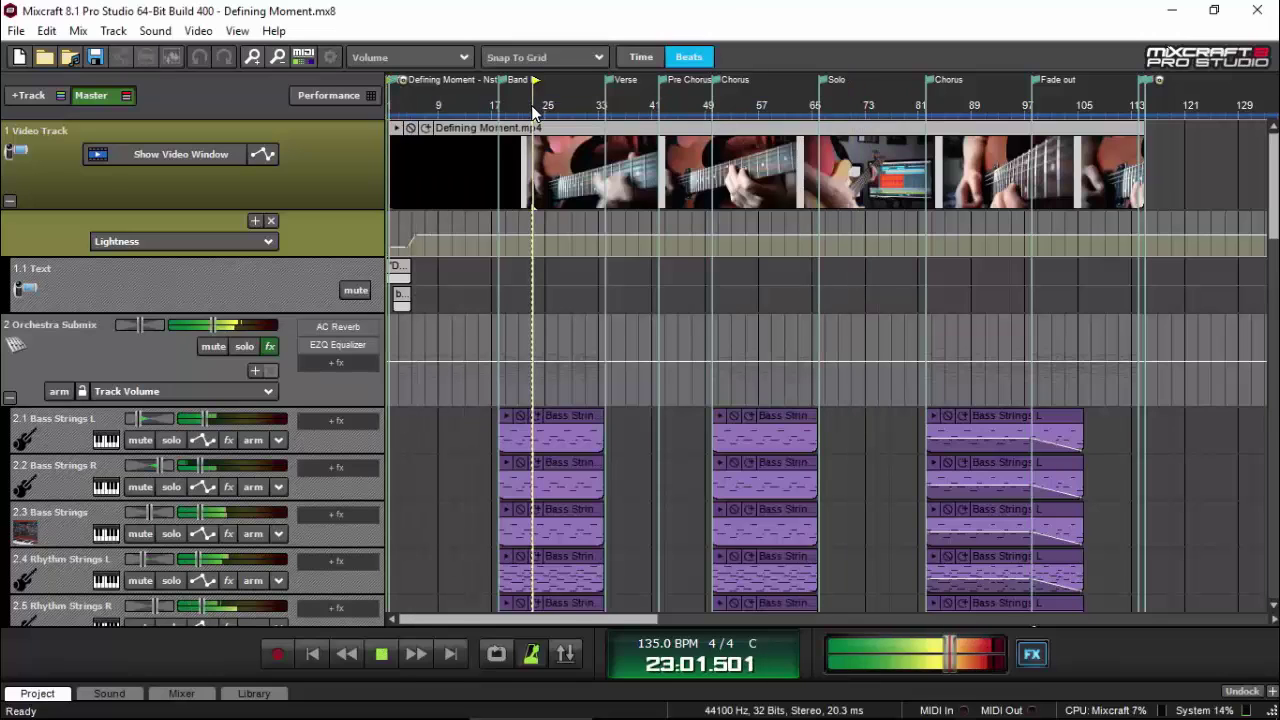
left_click(205, 153)
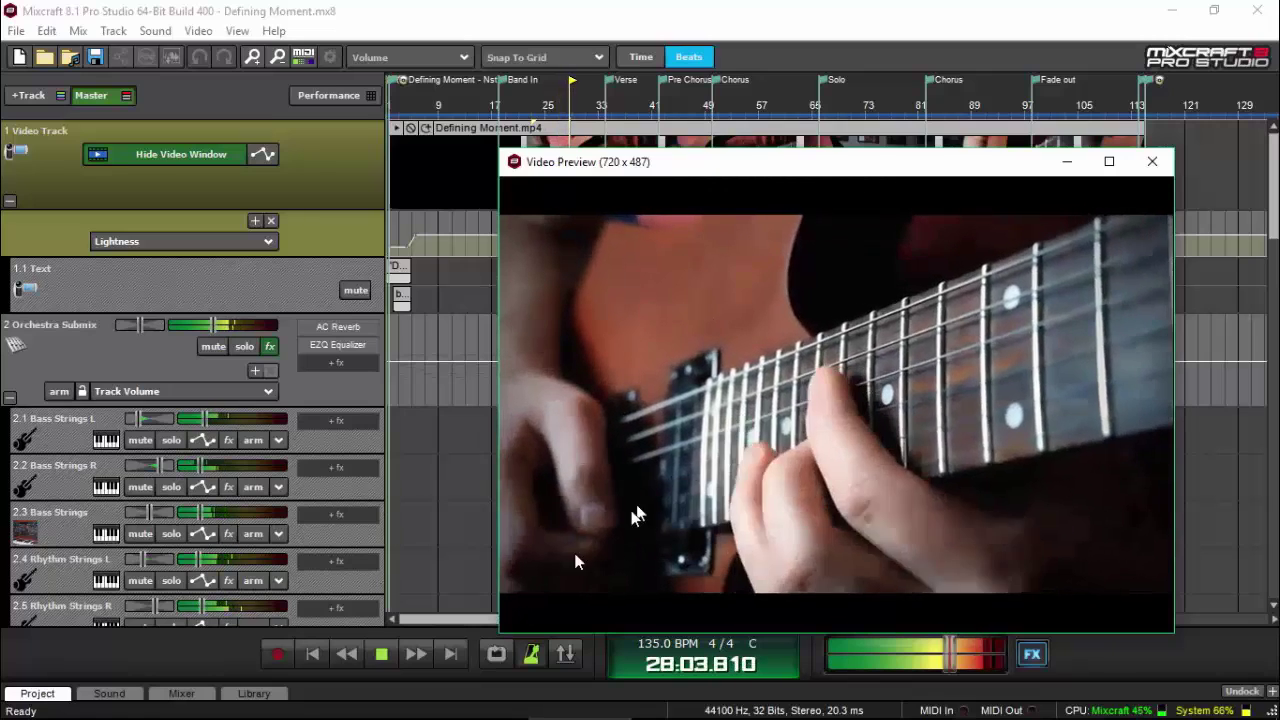
left_click(380, 655)
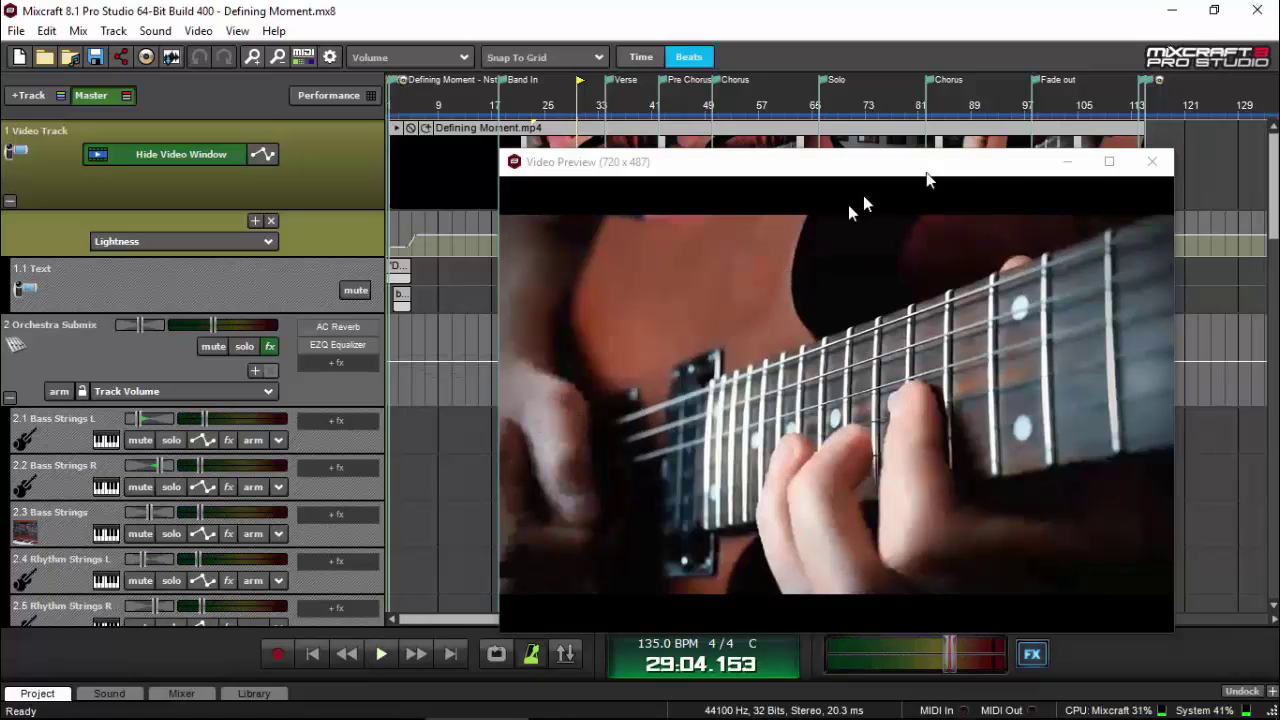
left_click(1152, 162)
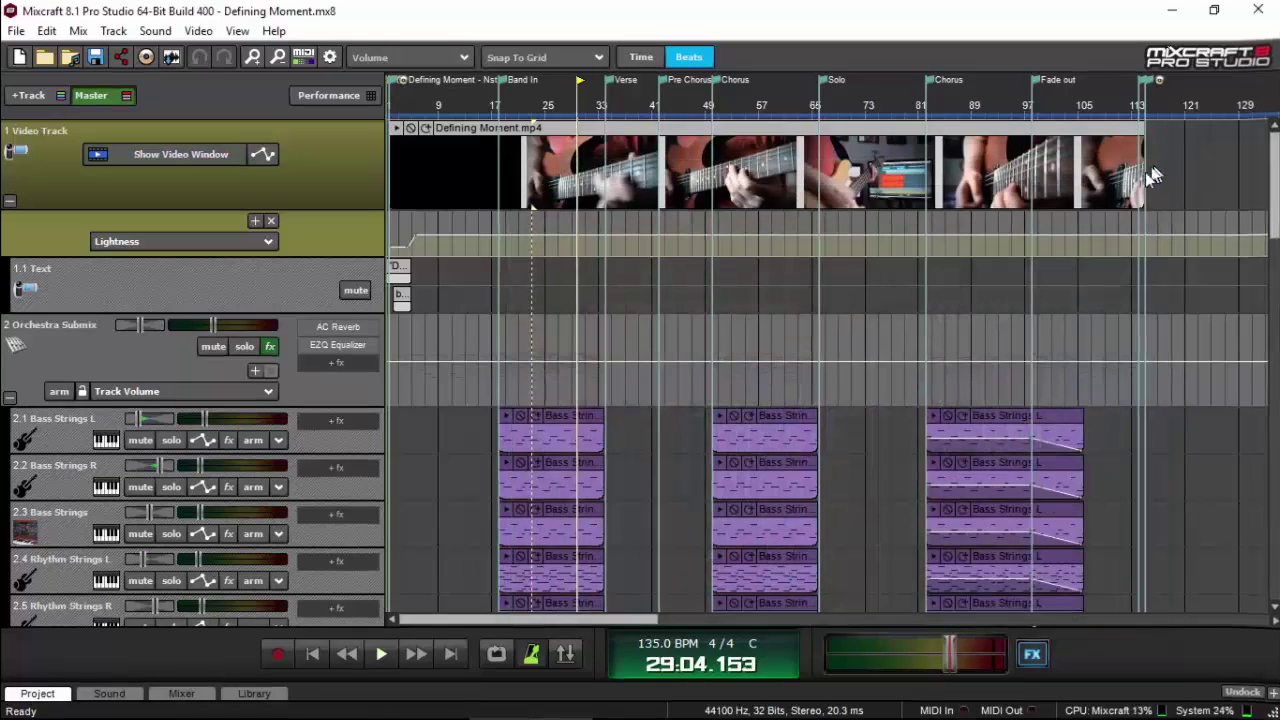
left_click(330, 95)
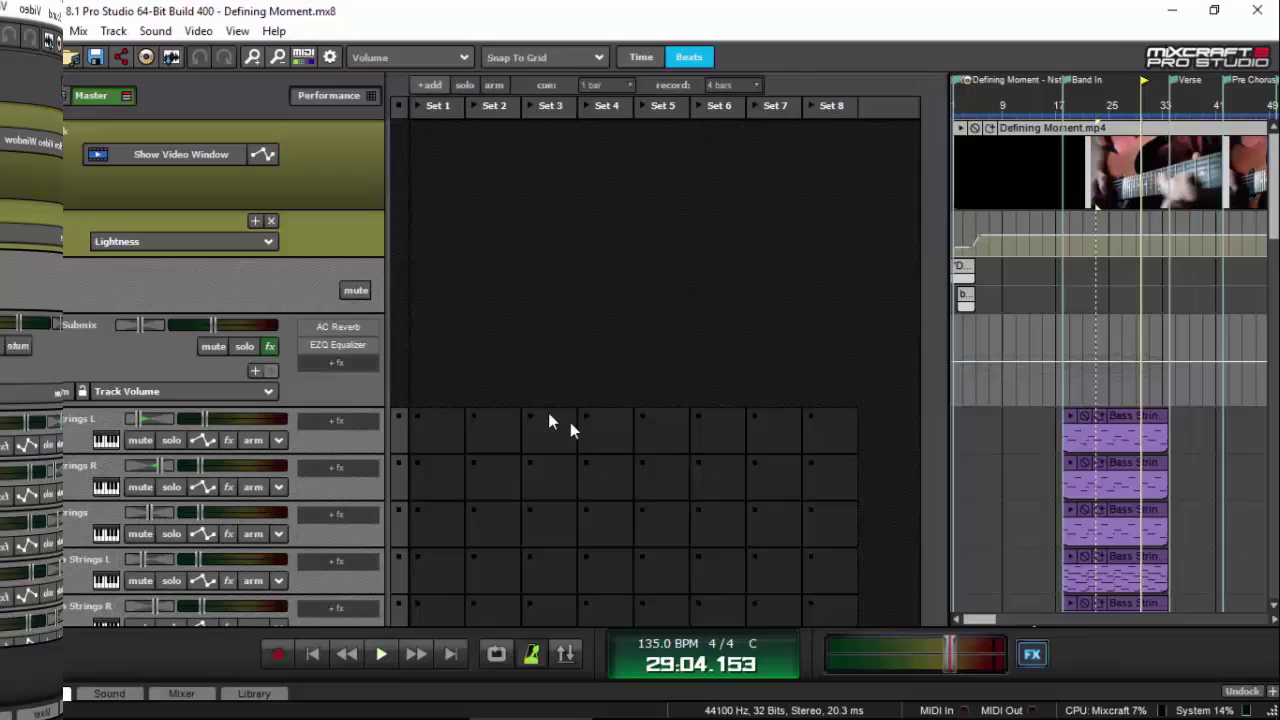
Explore the Set 3 cell options and recording arm, leaving track 2.1 Bass Strings L disarmed
right_click(572, 424)
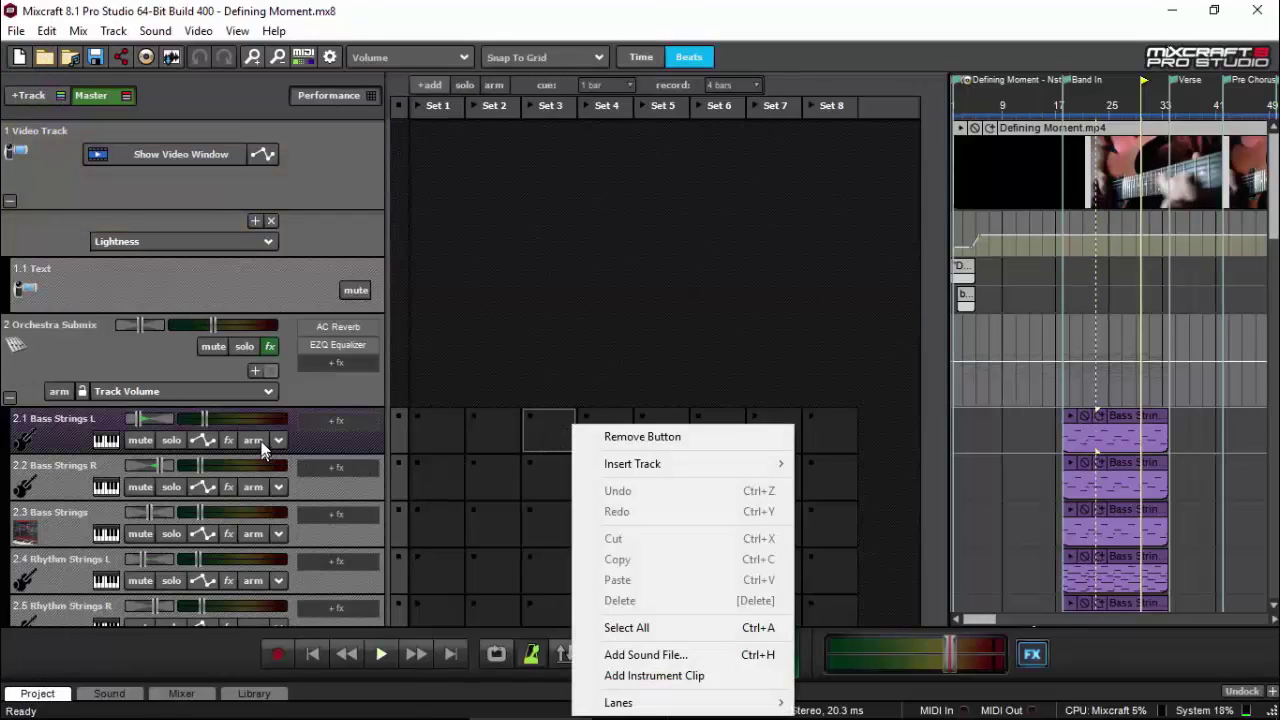
left_click(263, 450)
left_click(263, 450)
right_click(534, 426)
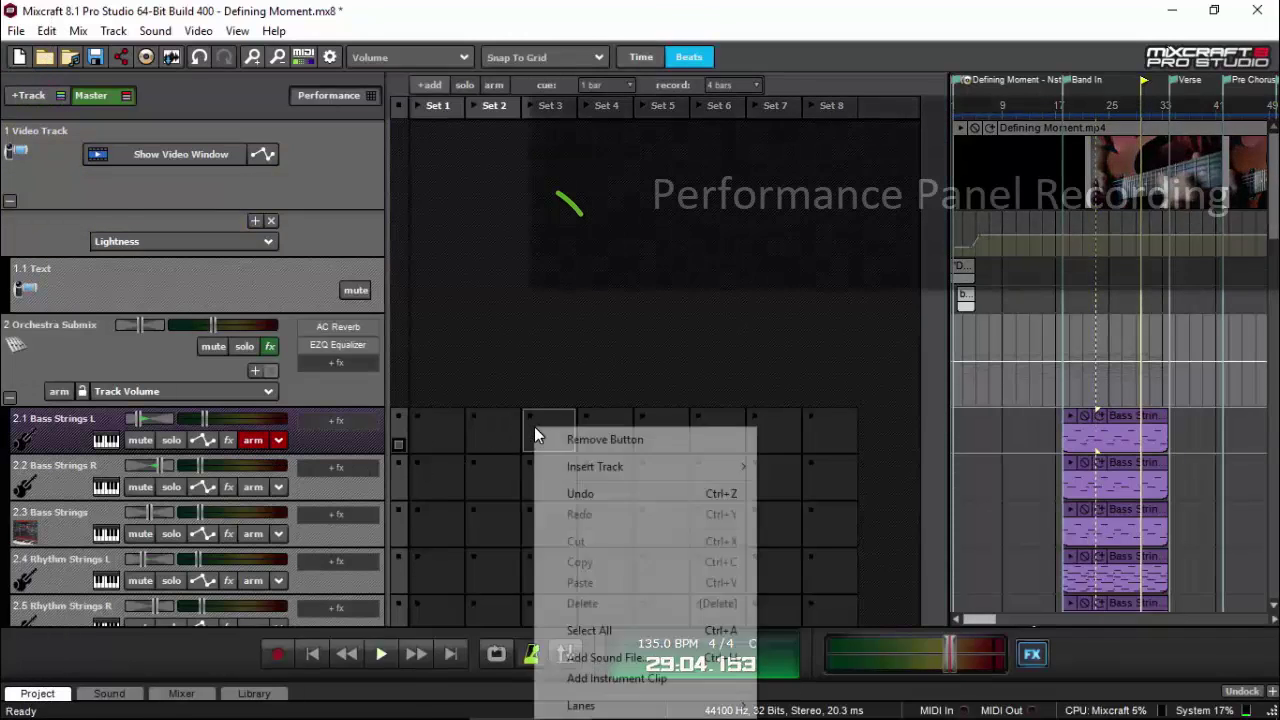
right_click(521, 423)
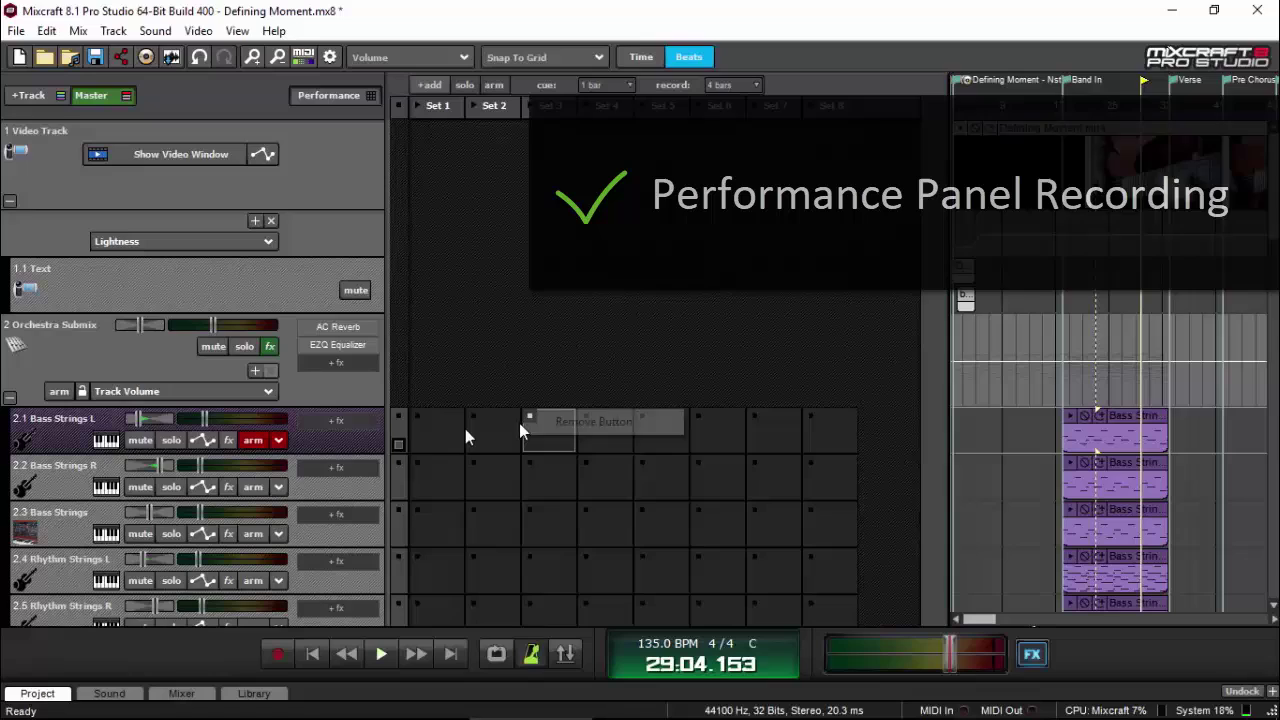
left_click(398, 445)
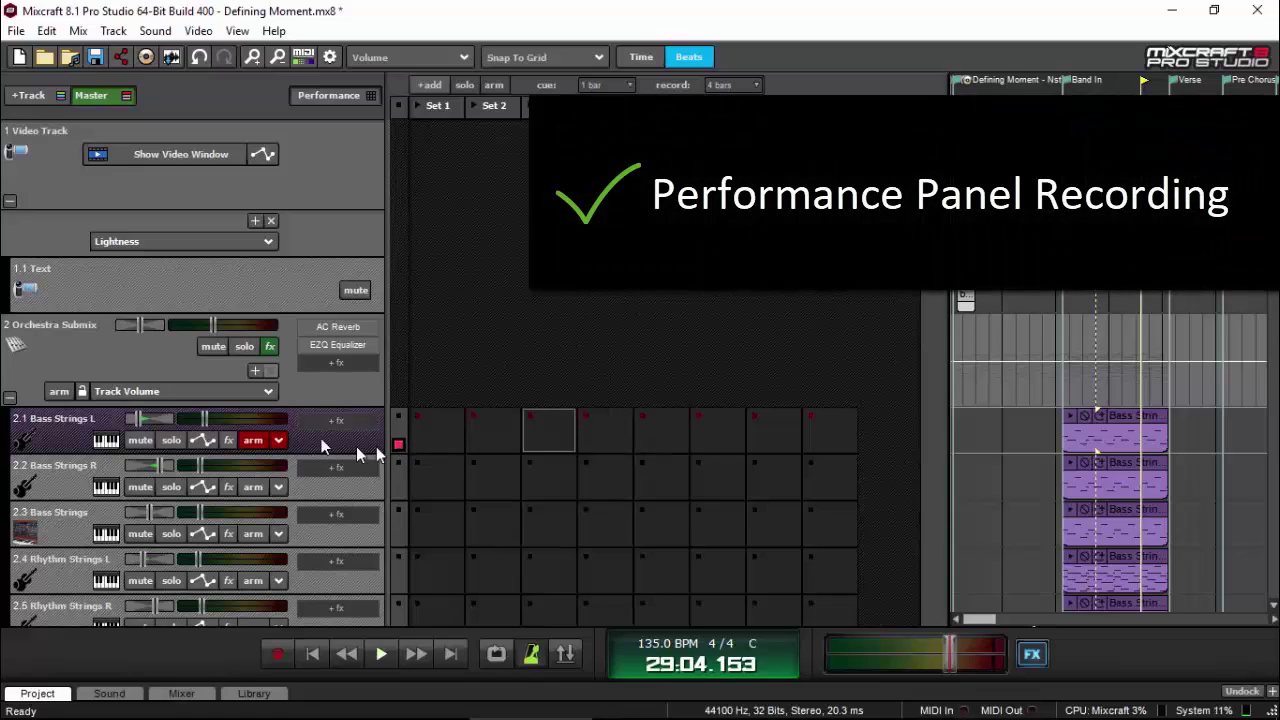
left_click(253, 441)
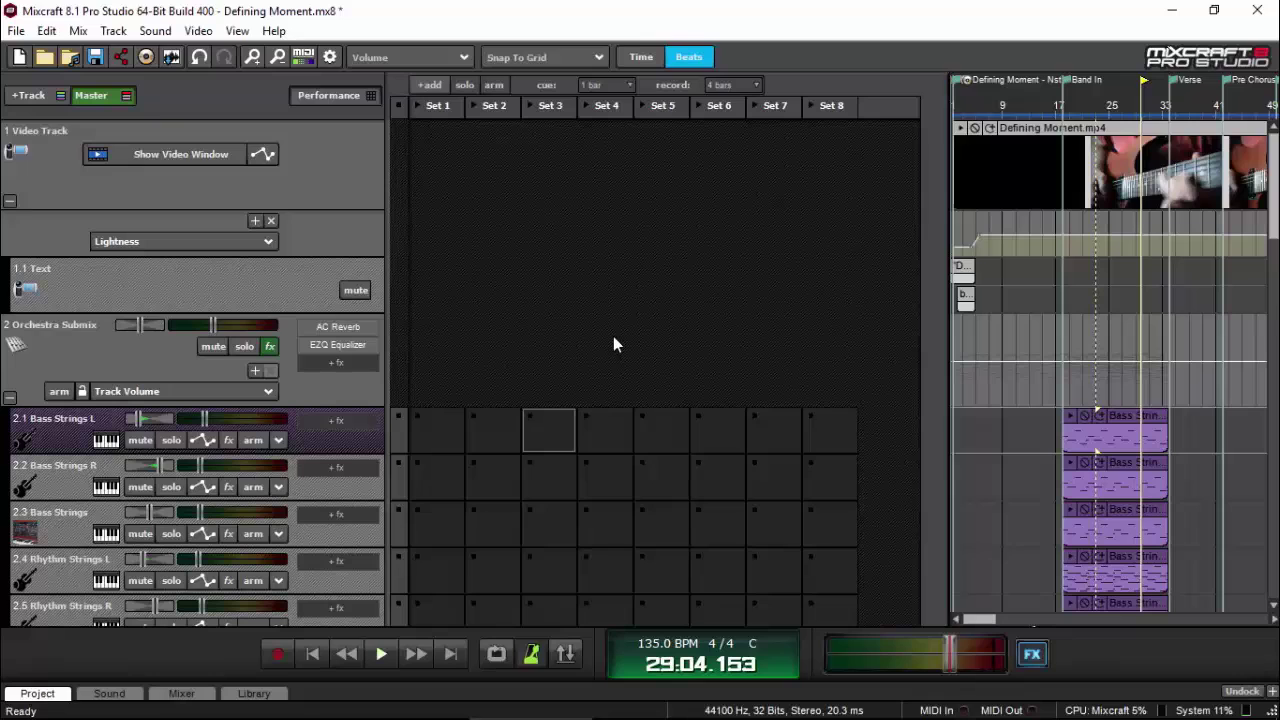
Preview the Light visual theme in Preferences, cancel it, and hide the Performance panel
left_click(16, 30)
left_click(70, 325)
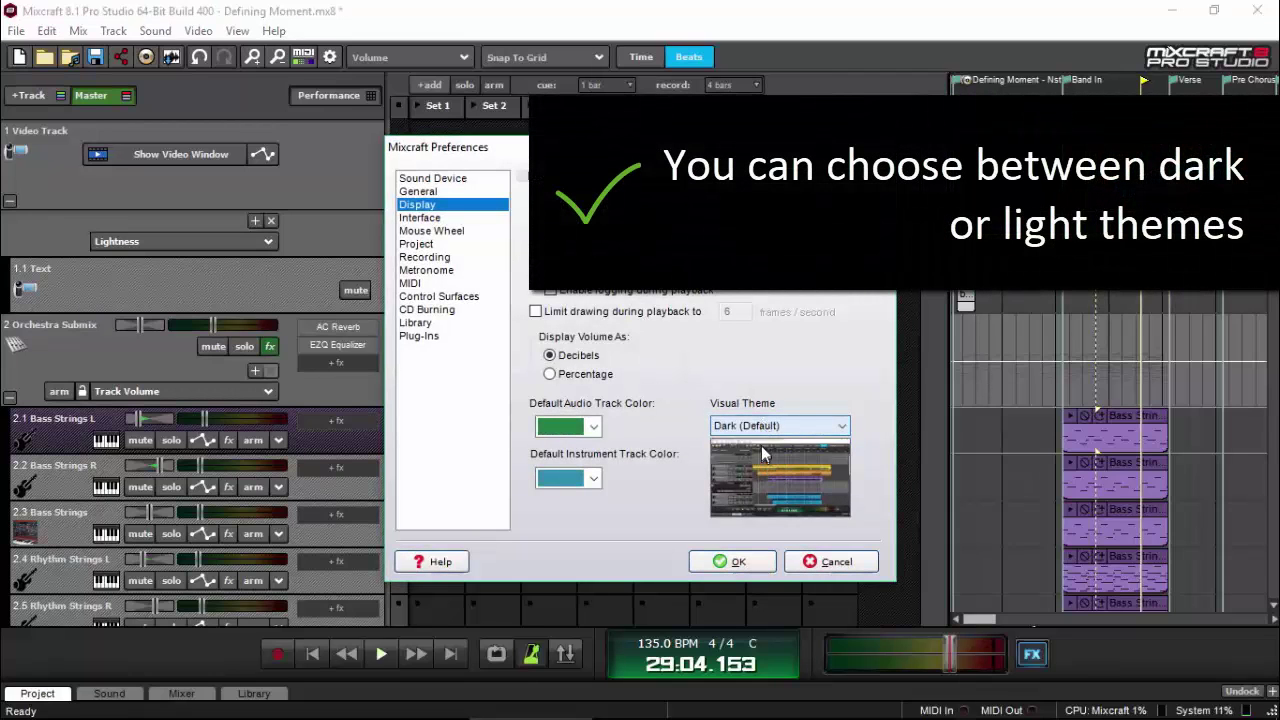
left_click(767, 428)
left_click(765, 457)
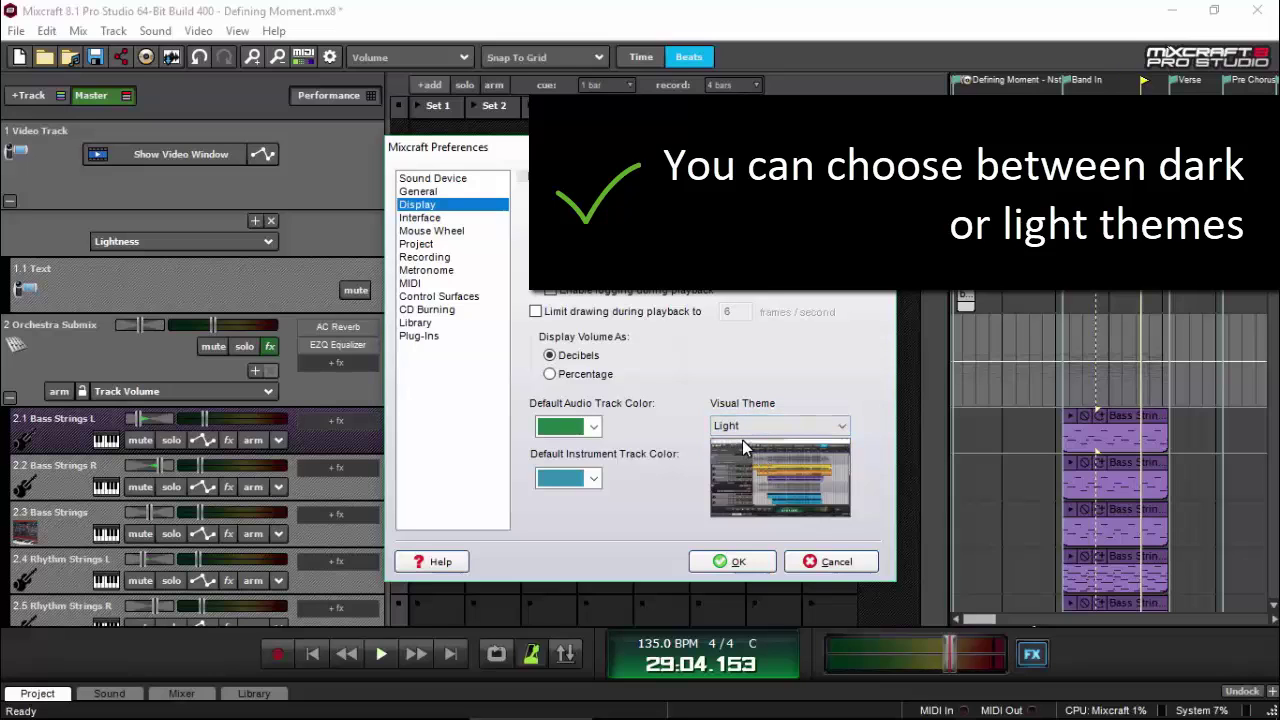
left_click(805, 563)
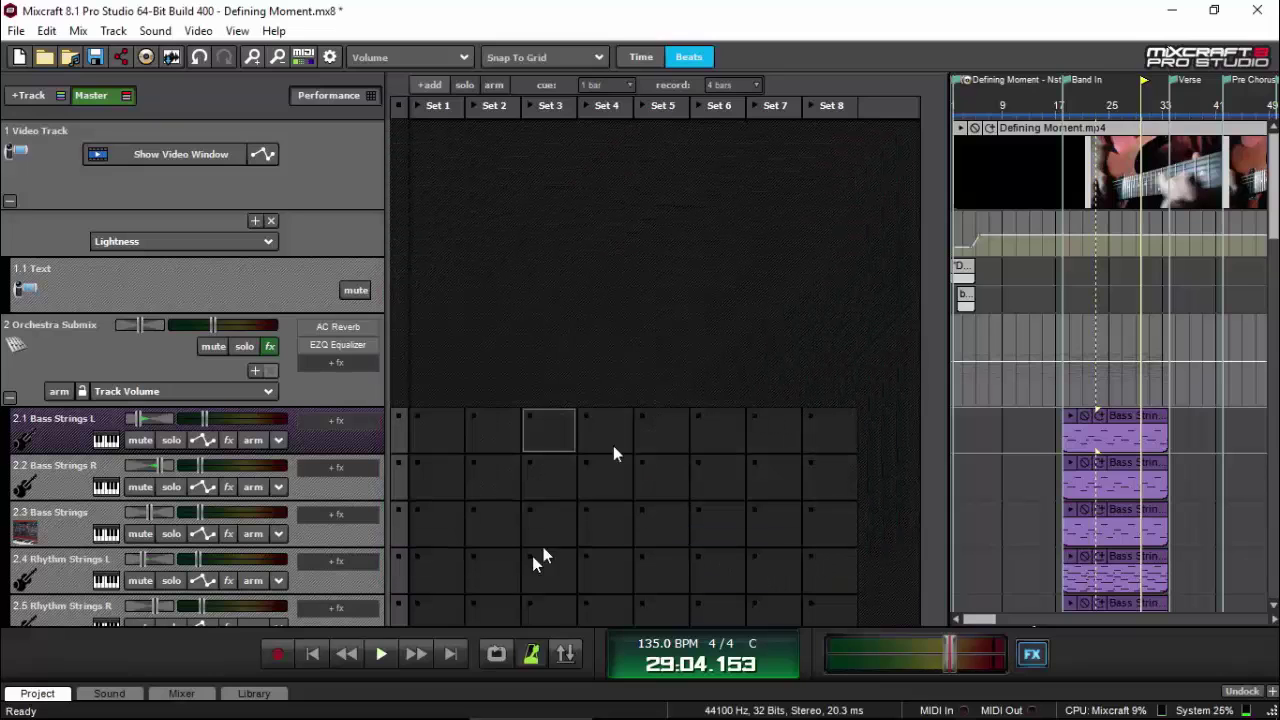
left_click(332, 96)
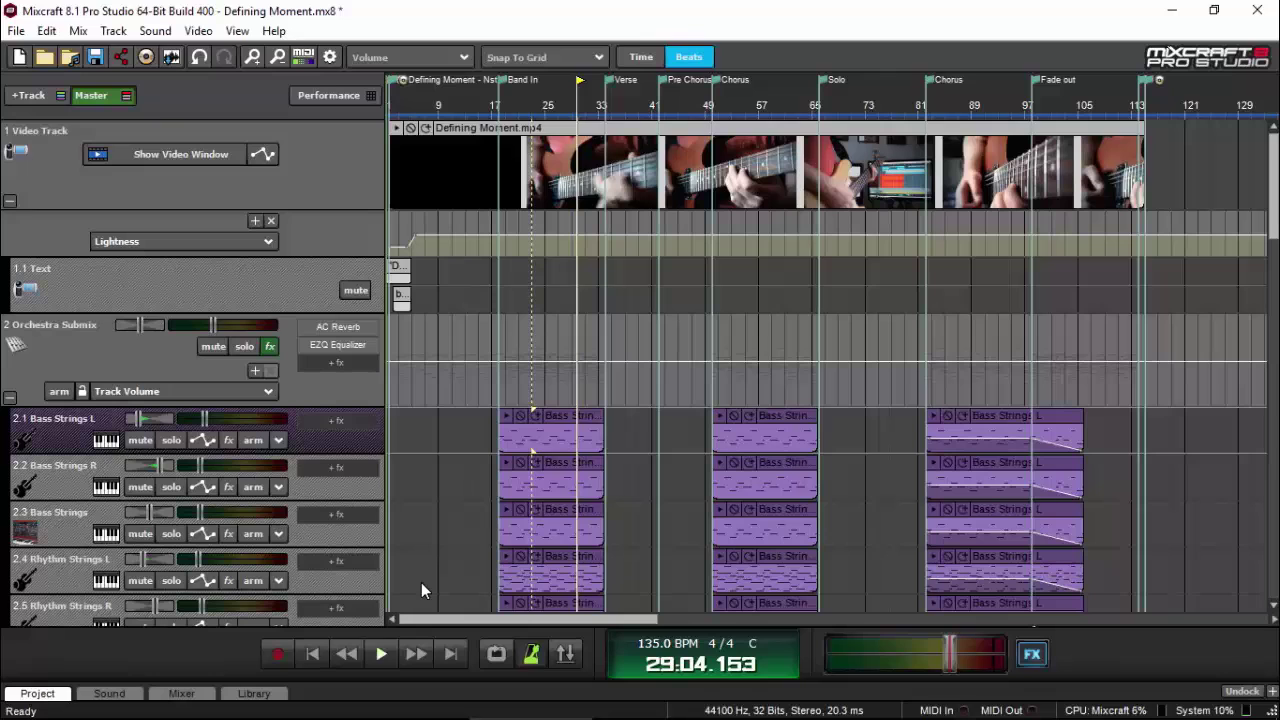
Show the Mixer below the Defining Moment timeline and undock it into its own window
left_click(181, 693)
left_click(1241, 316)
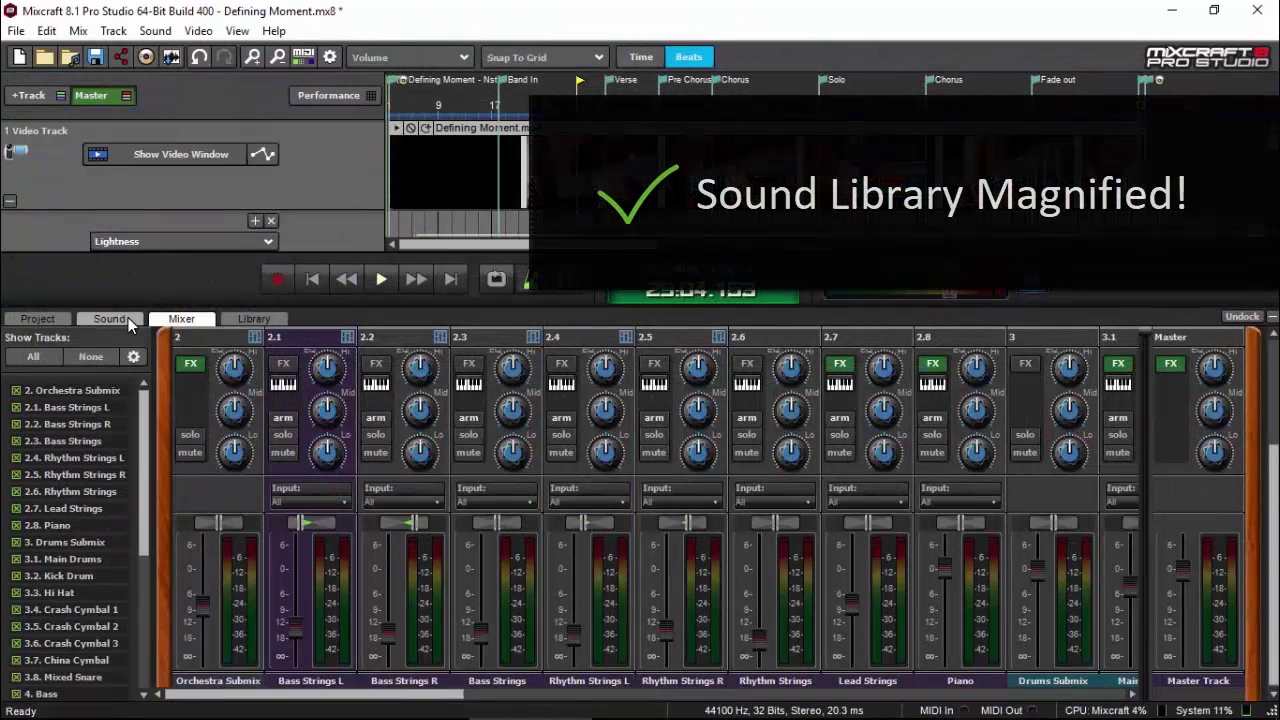
Show the Sound panel's Library browser and enlarge it to view the vocal loops
left_click(128, 317)
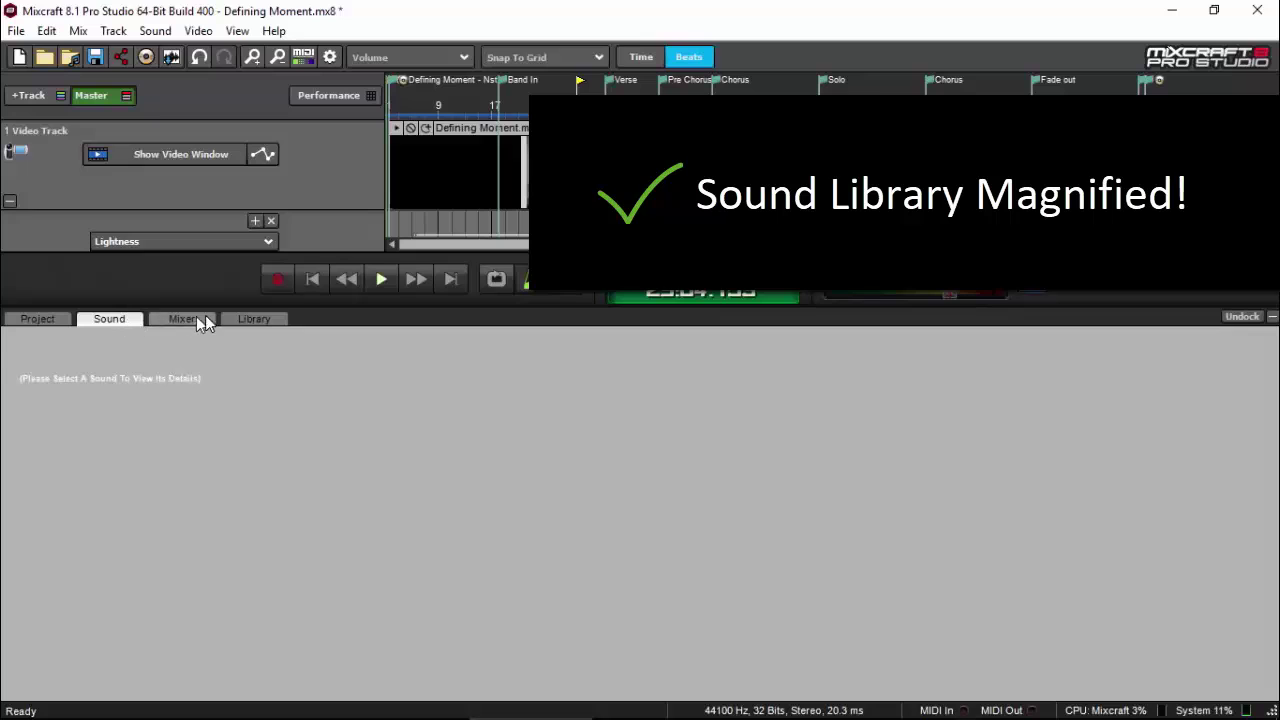
left_click(256, 319)
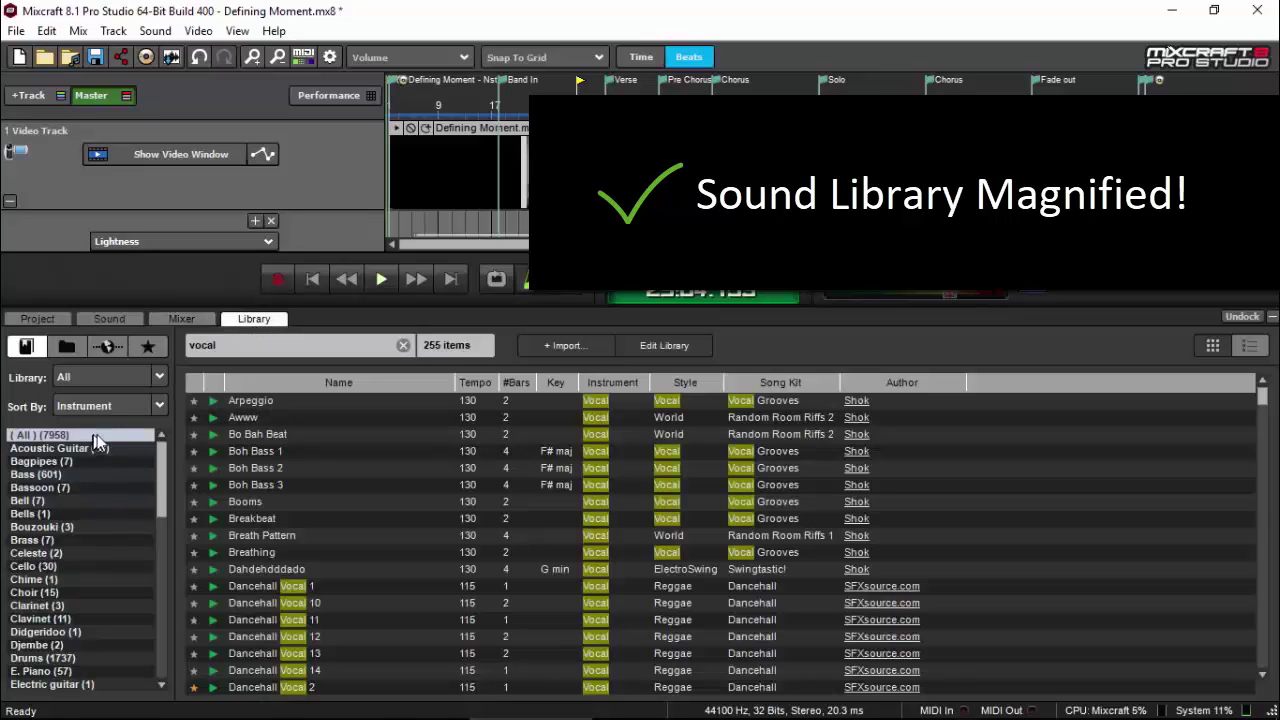
left_click_drag(163, 488, 163, 515)
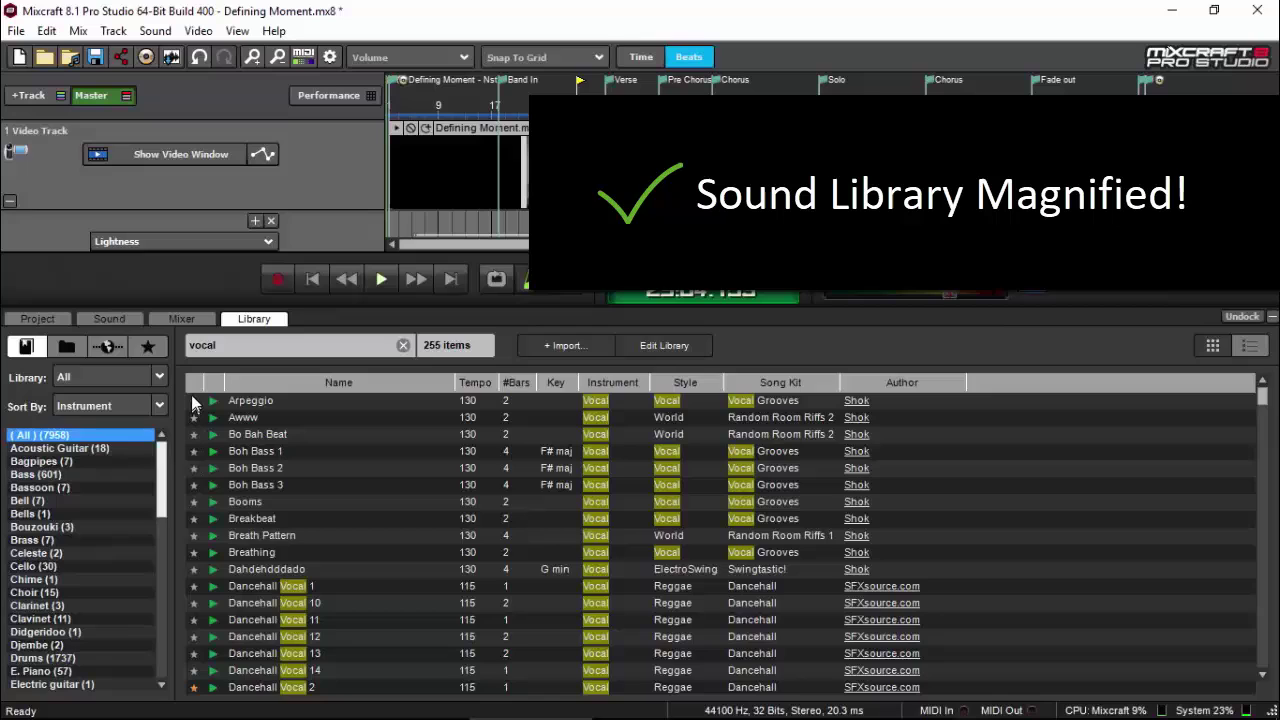
Check the Freesound.org online search sources, then return to the 255 vocal library items
left_click(108, 346)
left_click(65, 429)
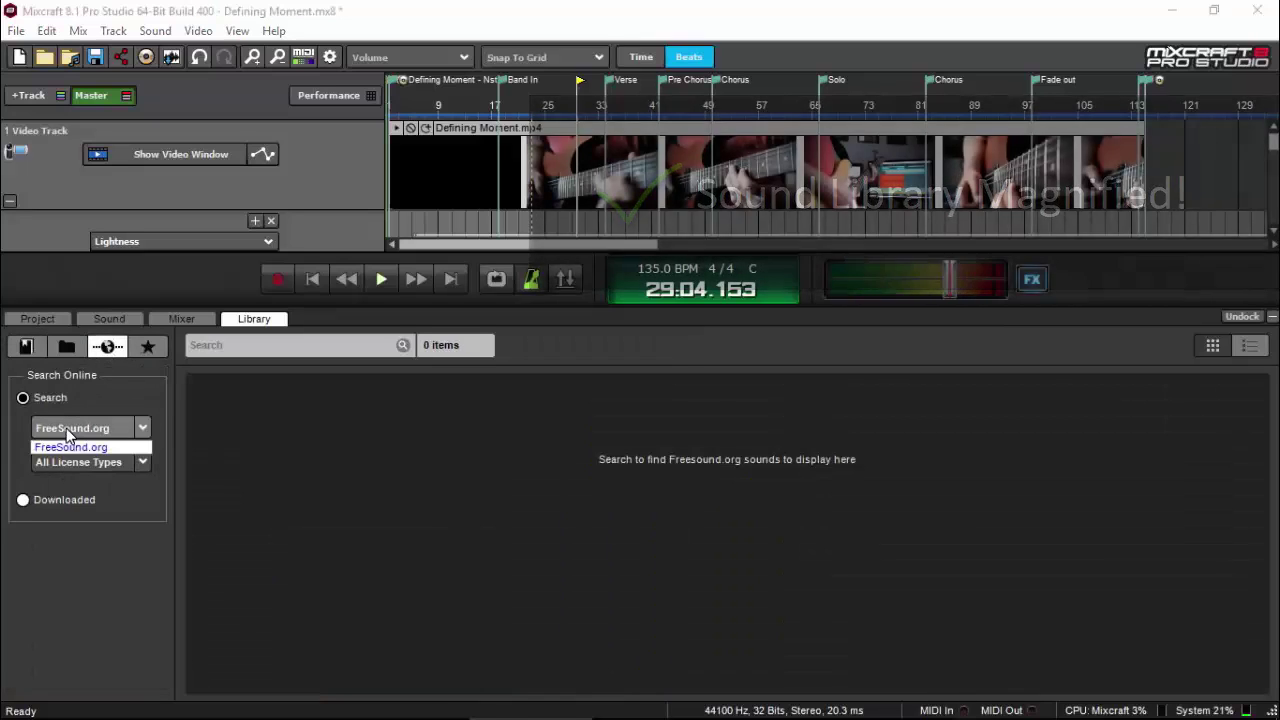
left_click(33, 349)
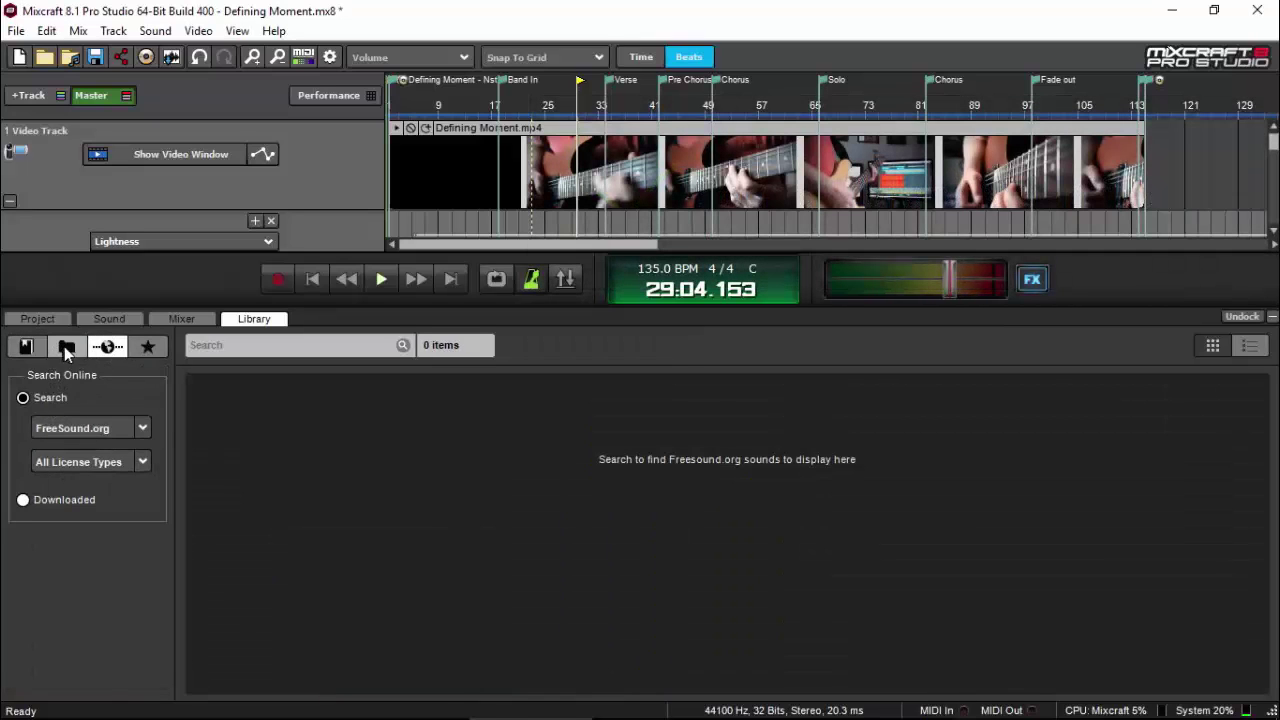
left_click(66, 346)
left_click(26, 346)
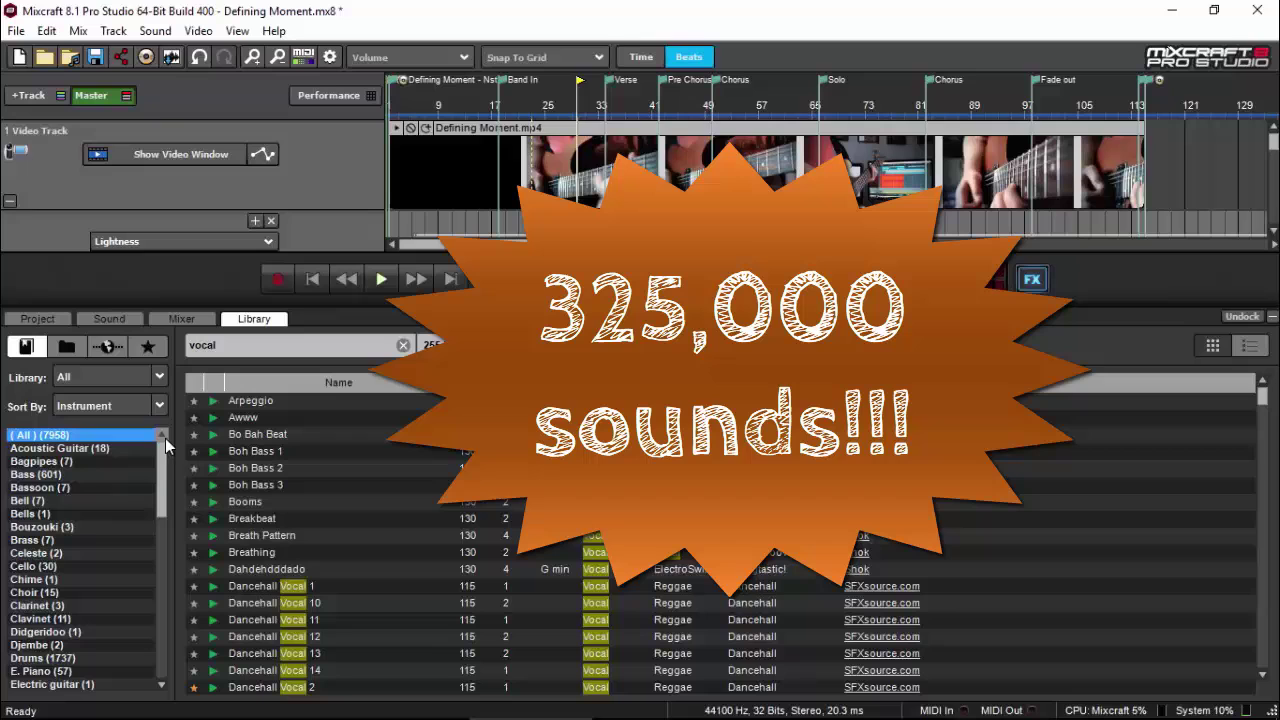
Collapse the Library panel to reveal the Orchestra Submix's Bass and Rhythm Strings tracks
left_click(1274, 318)
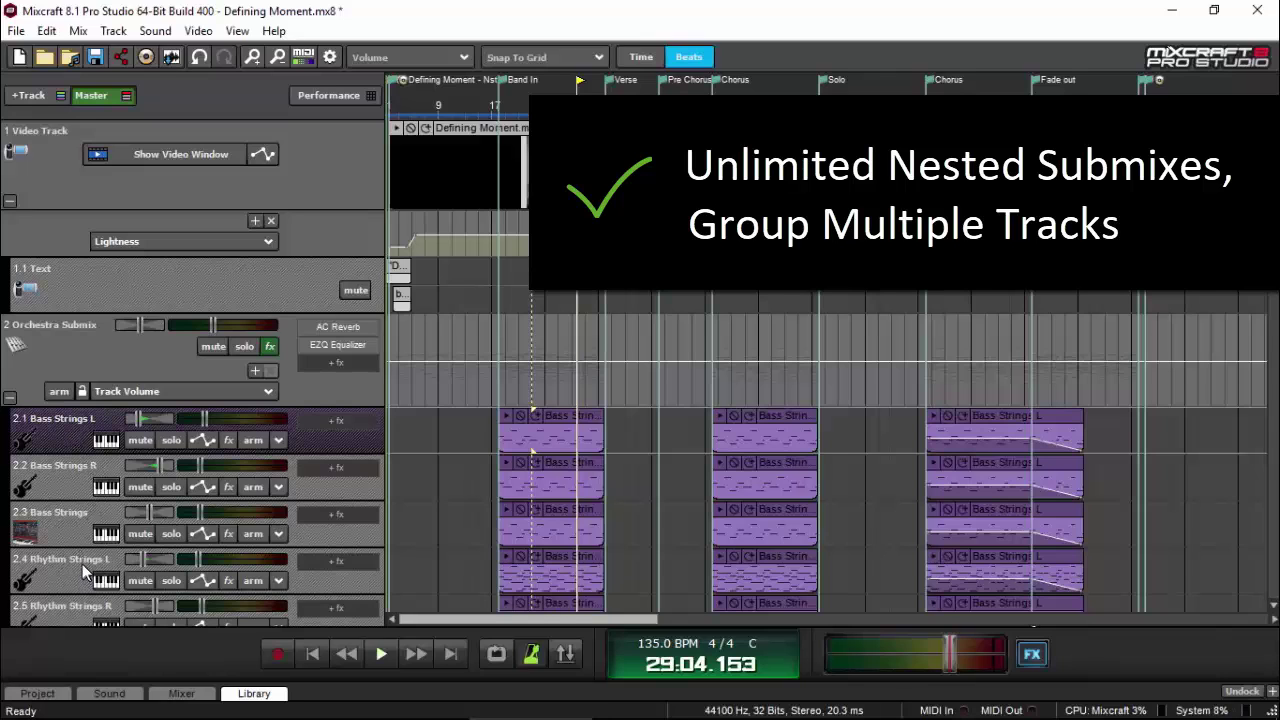
Deselect the 2.6 Rhythm Strings track and open the Marker List from the View menu
scroll(81, 572, "down", 2)
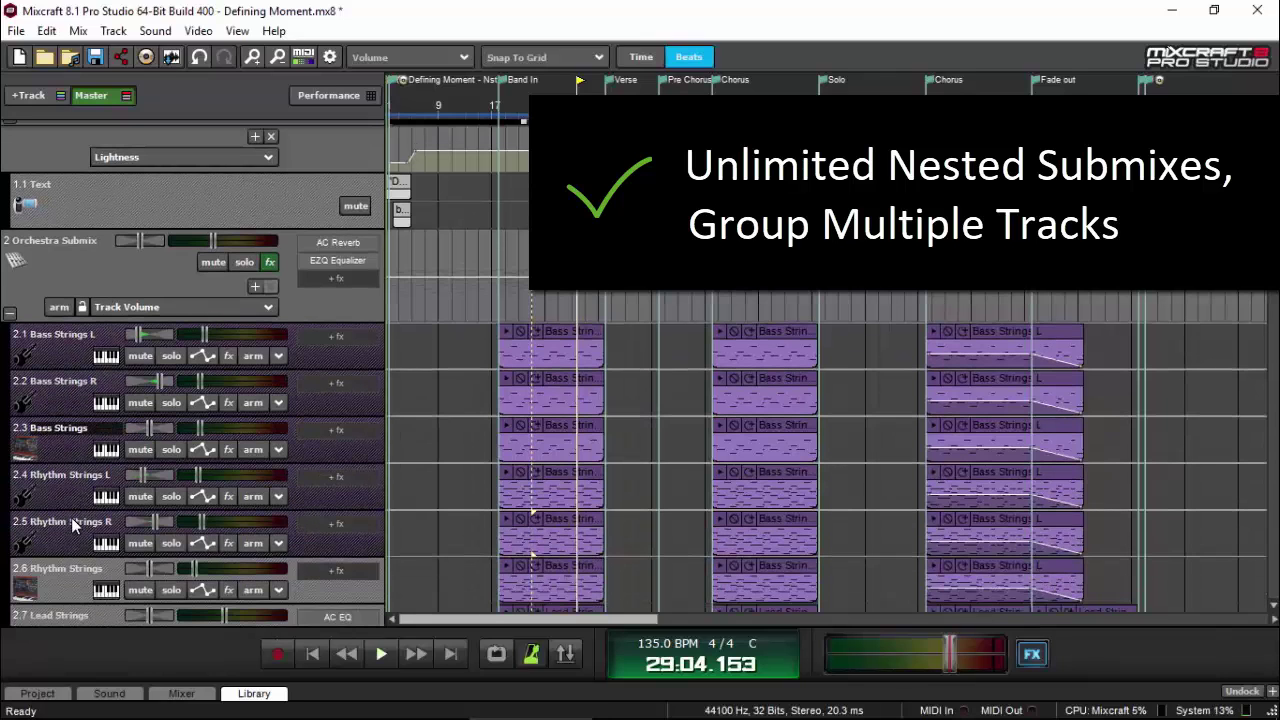
left_click(72, 596)
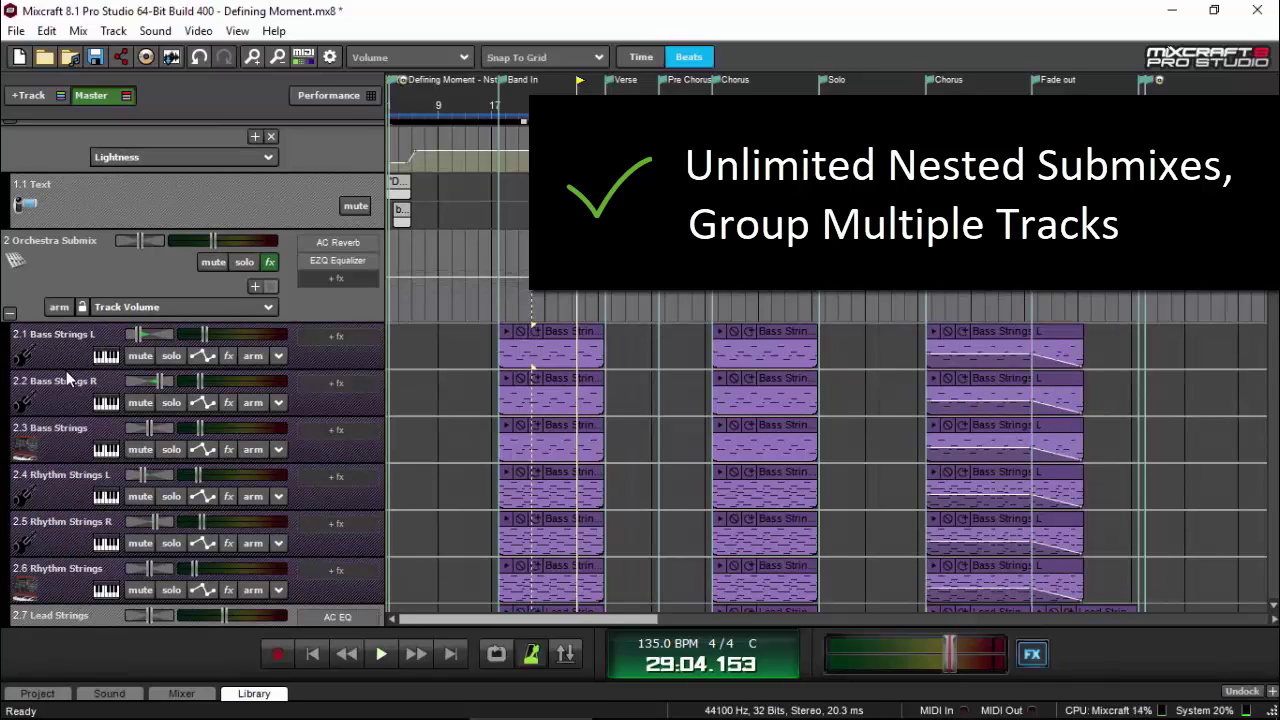
left_click(237, 31)
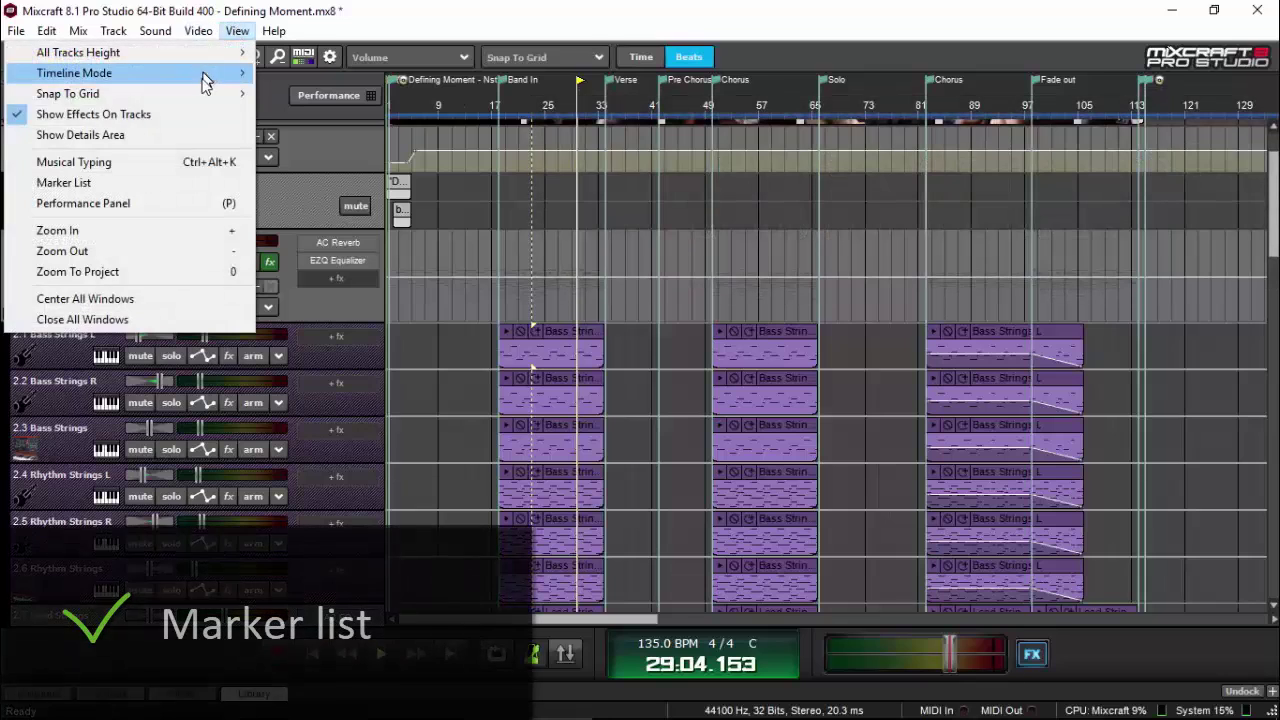
left_click(180, 189)
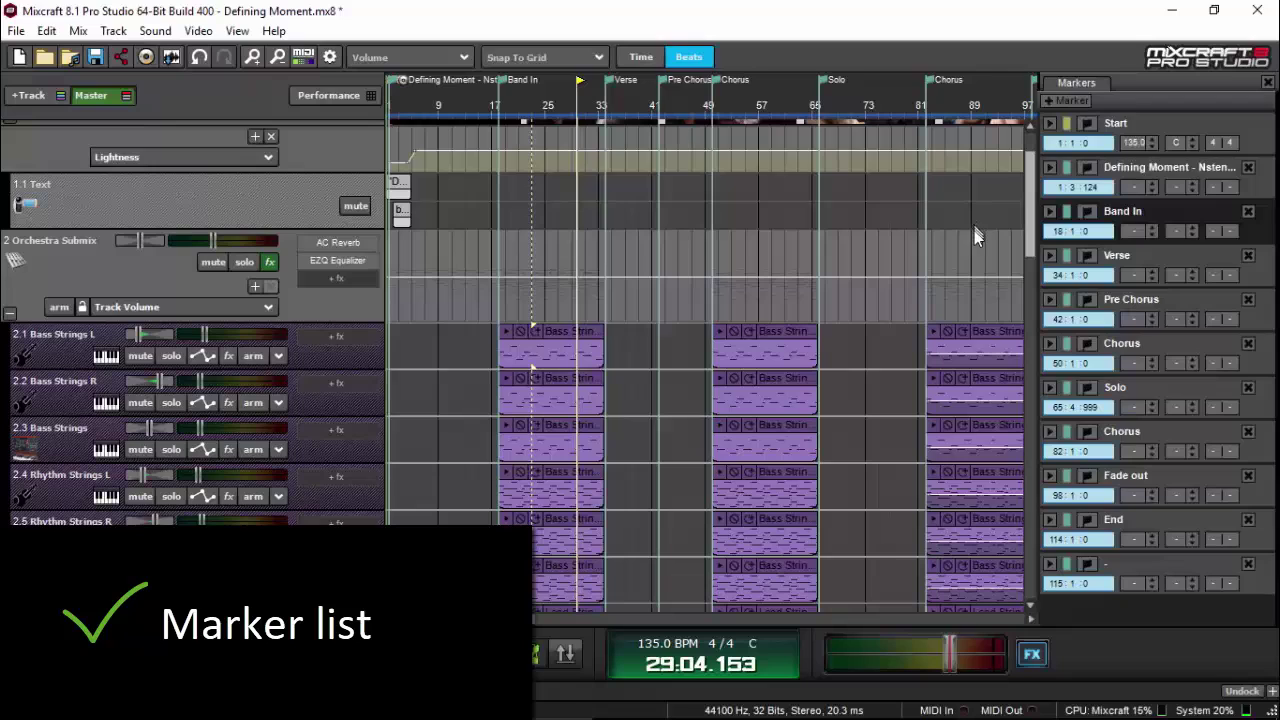
Jump playback to the Verse, Start, Pre Chorus and Band In markers, then stop at Band In
left_click(1050, 258)
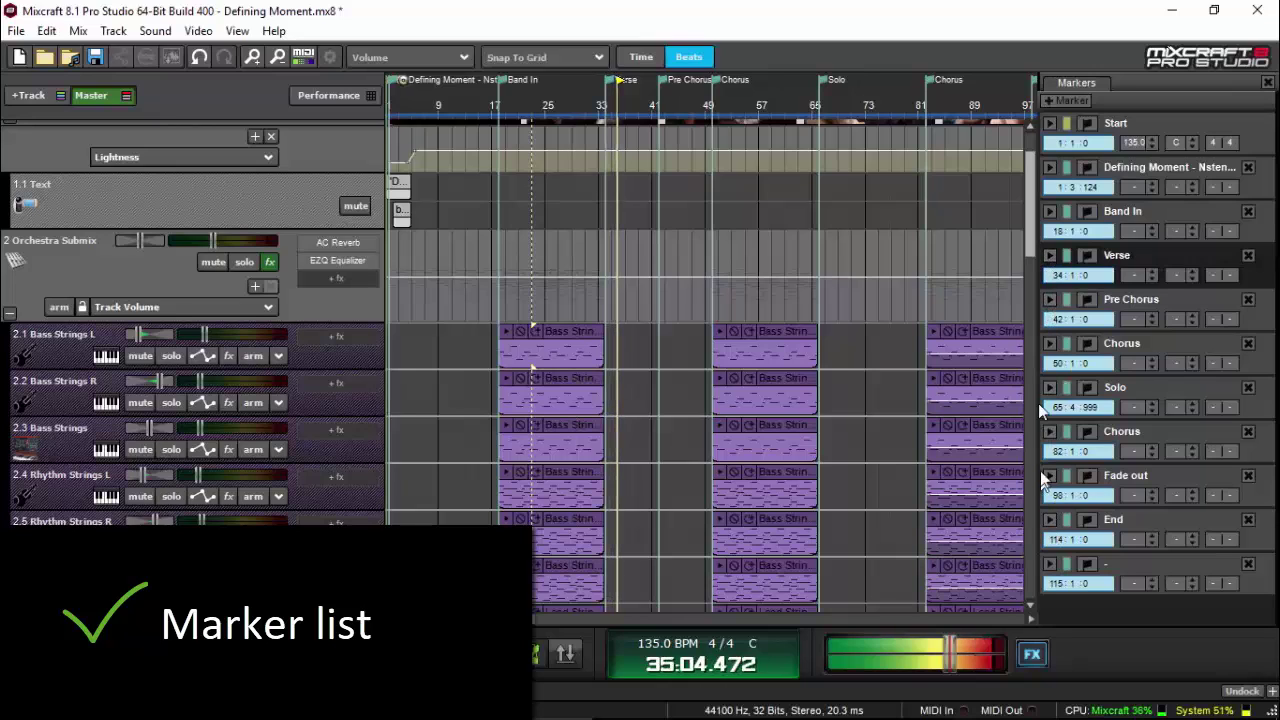
left_click(1049, 123)
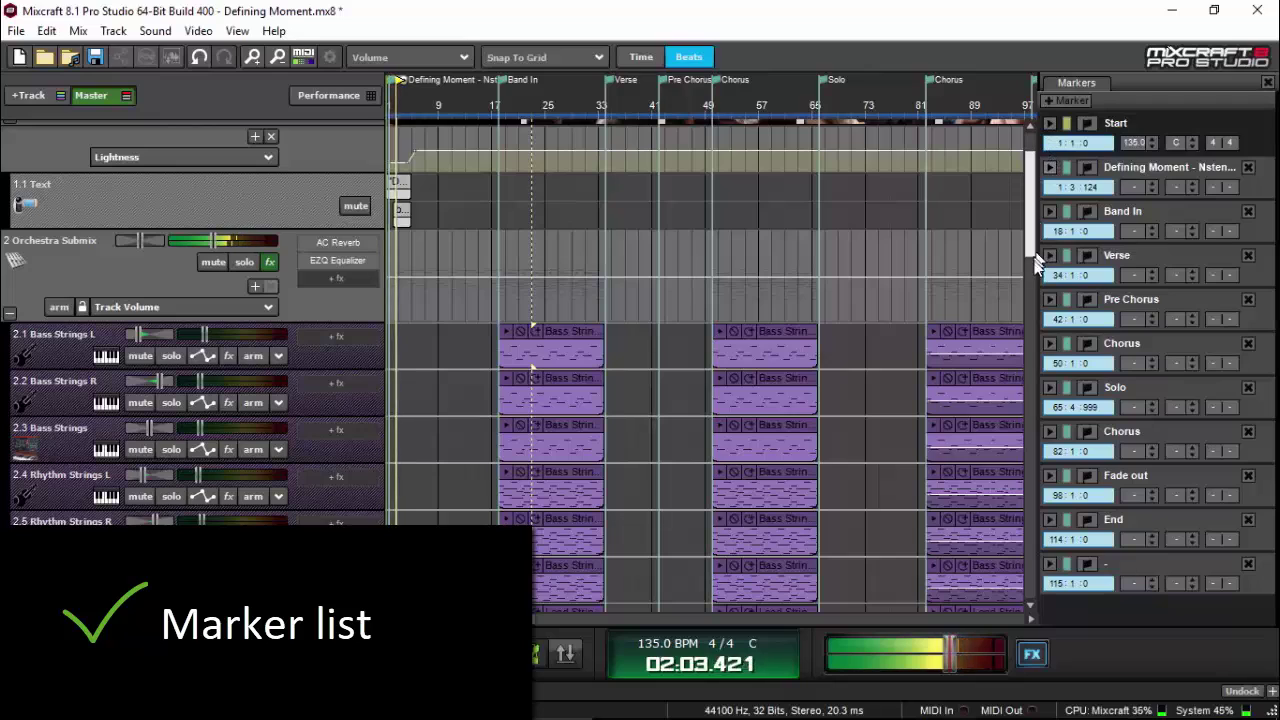
left_click(1049, 299)
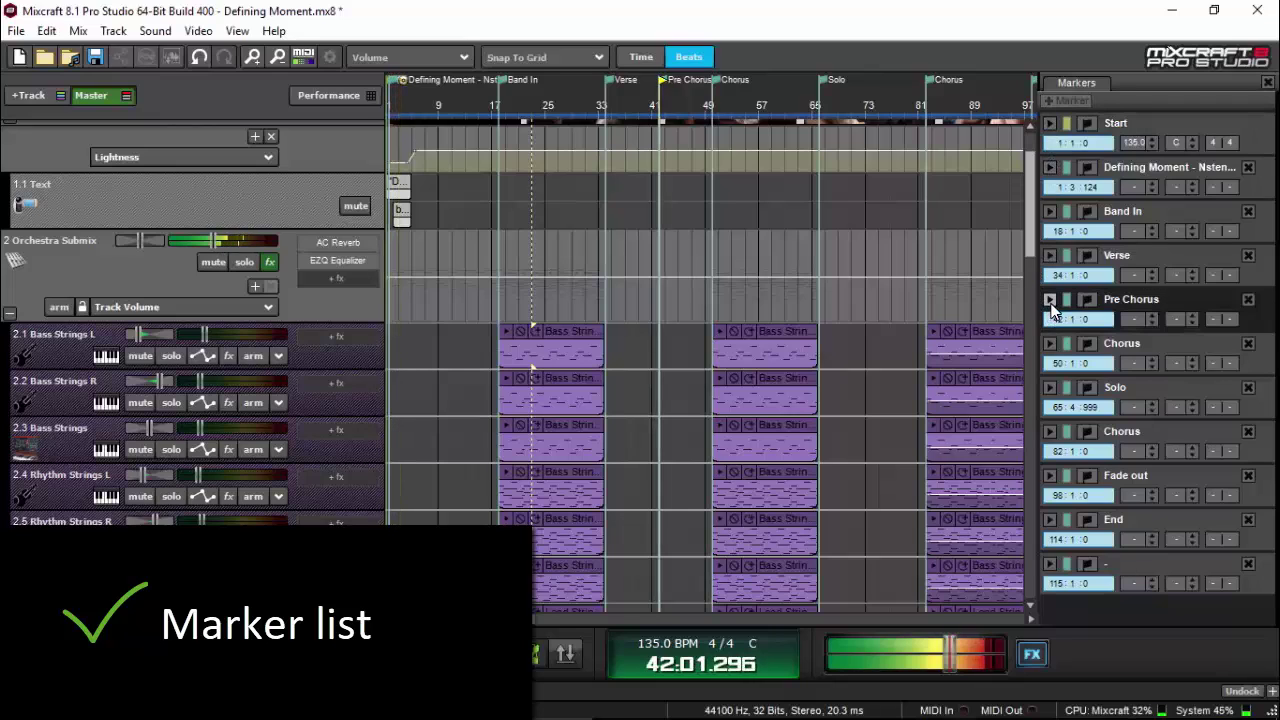
left_click(1049, 211)
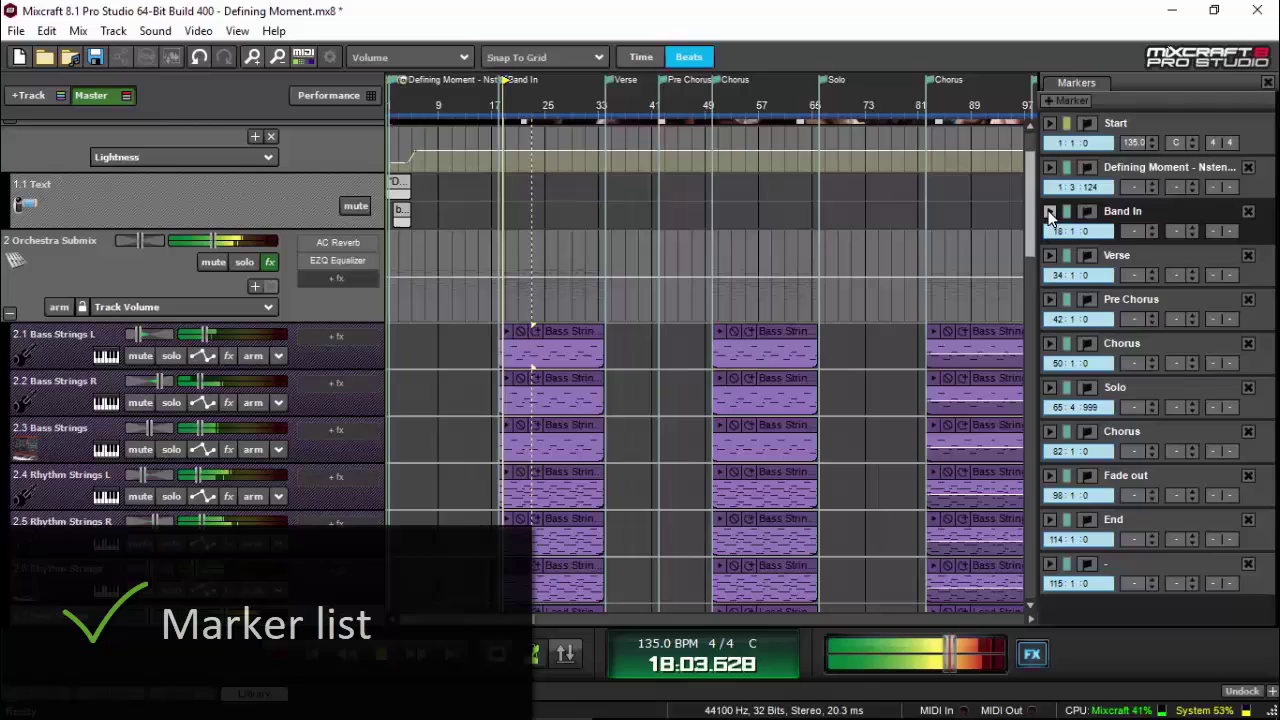
left_click(1049, 213)
left_click(382, 654)
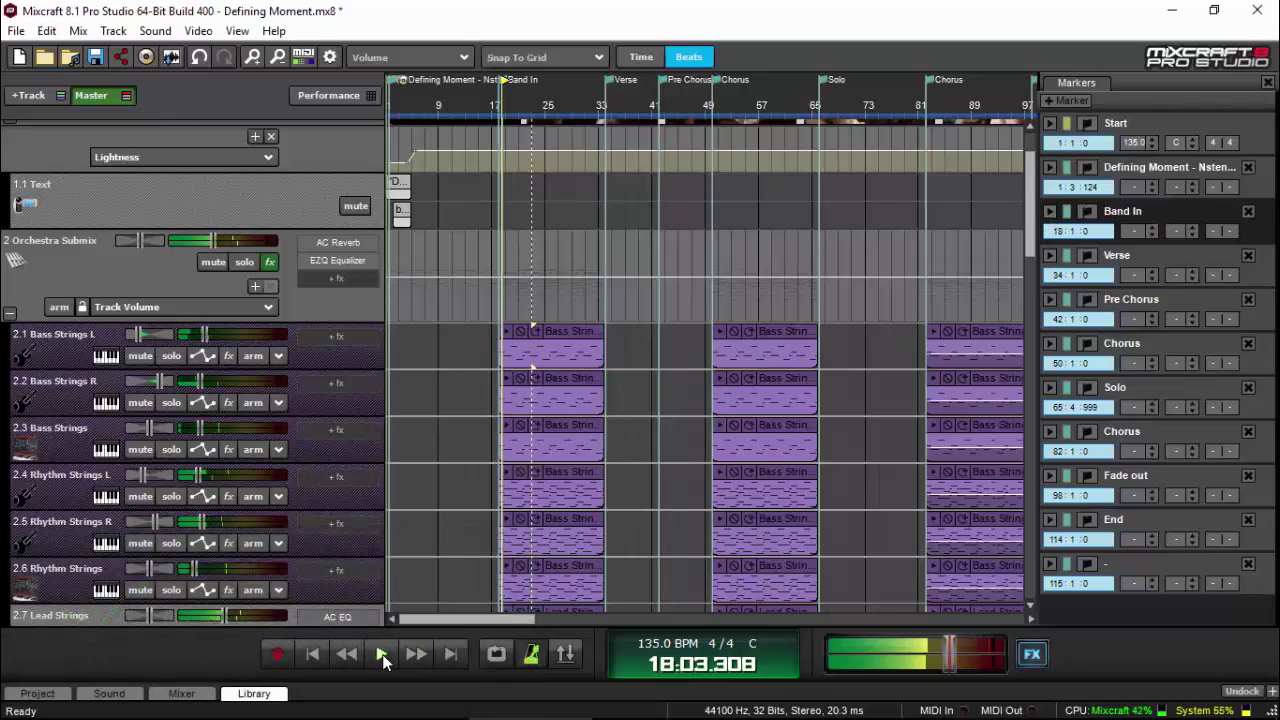